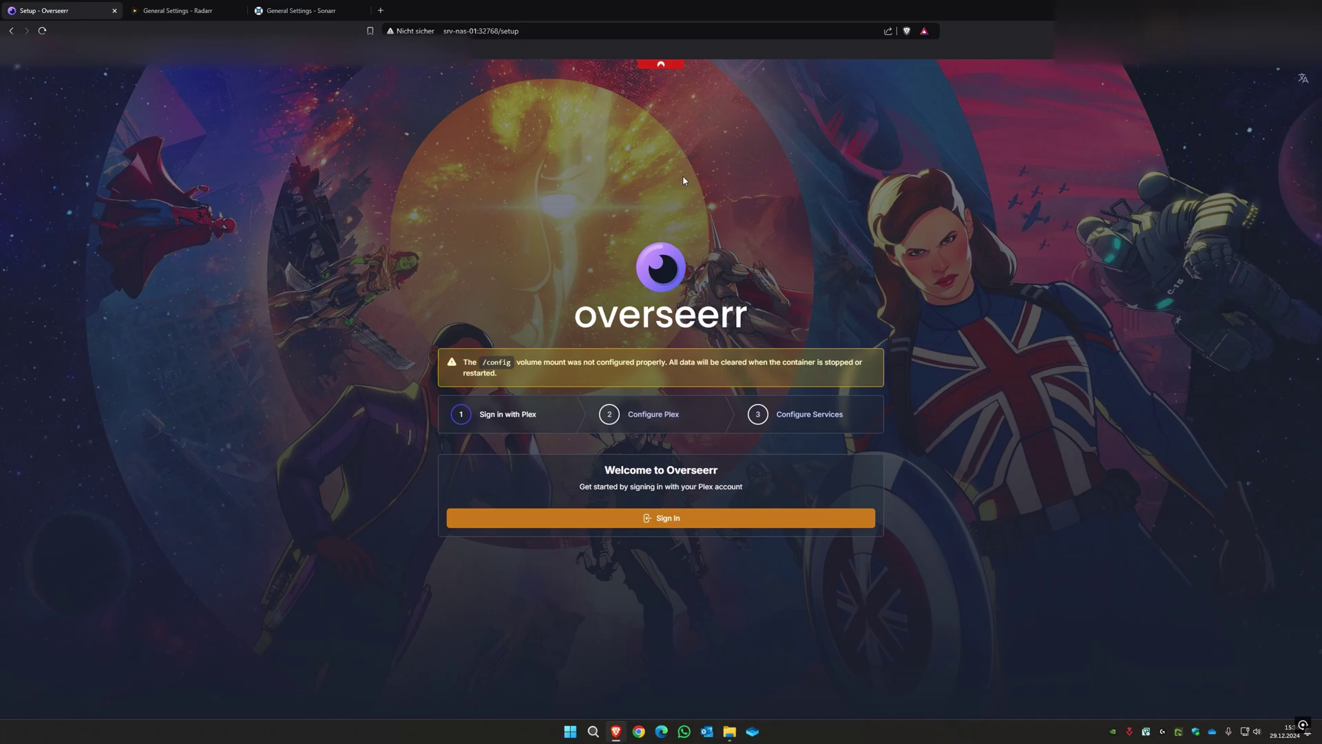
- Highlight the port in the page address and the Plex sign-in prompt text
double_click(488, 30)
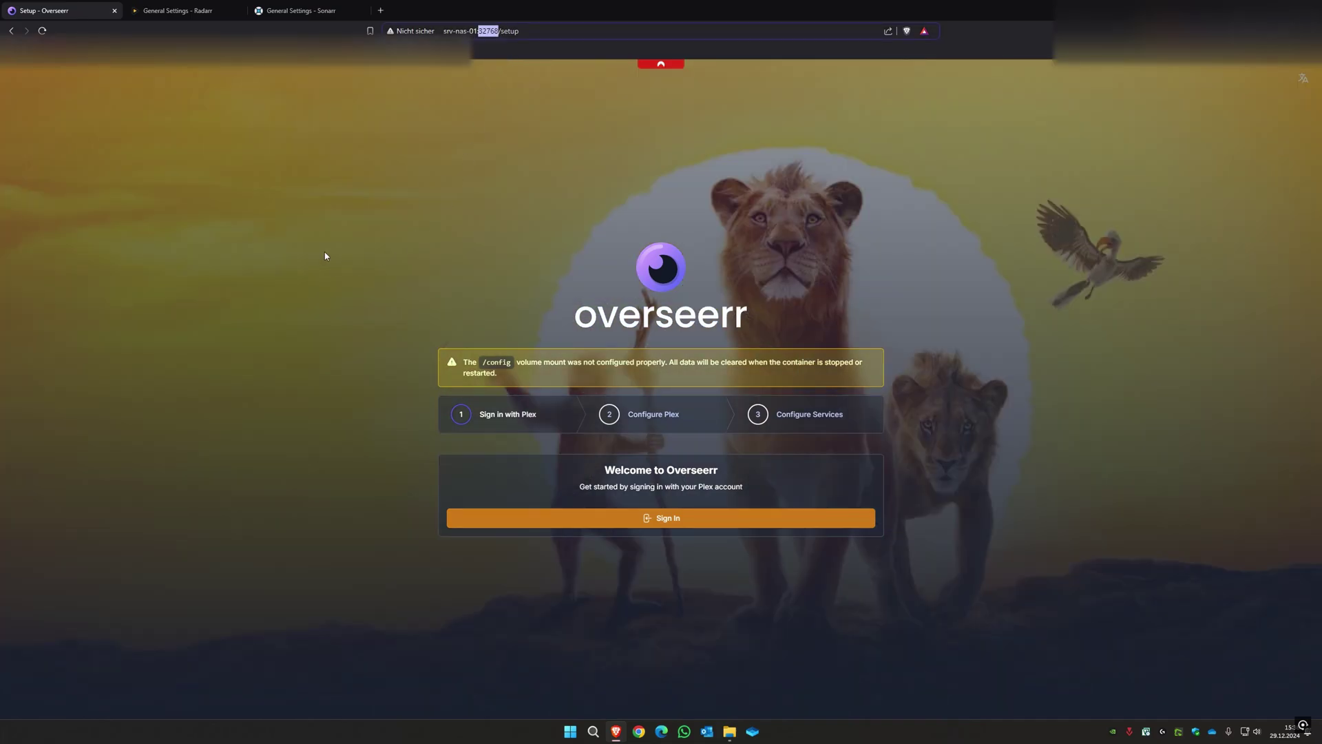
click(661, 431)
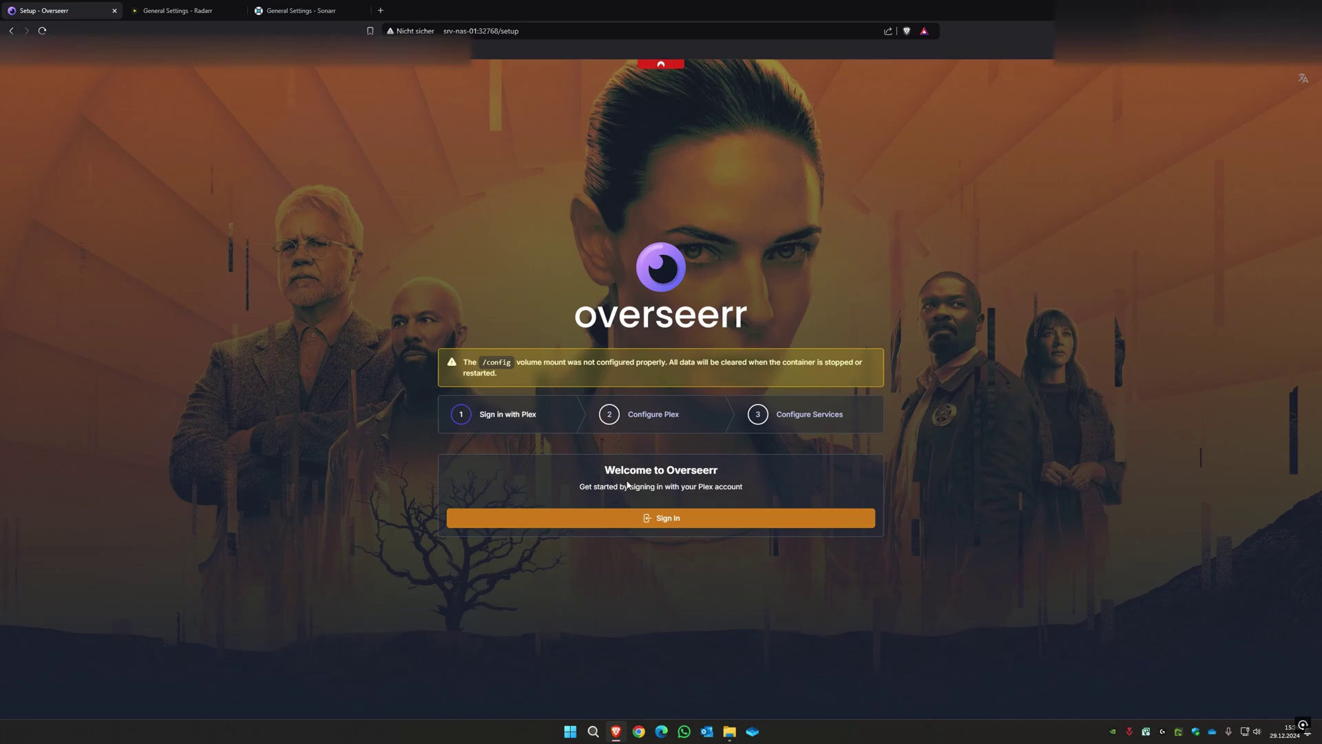
drag(573, 491, 742, 503)
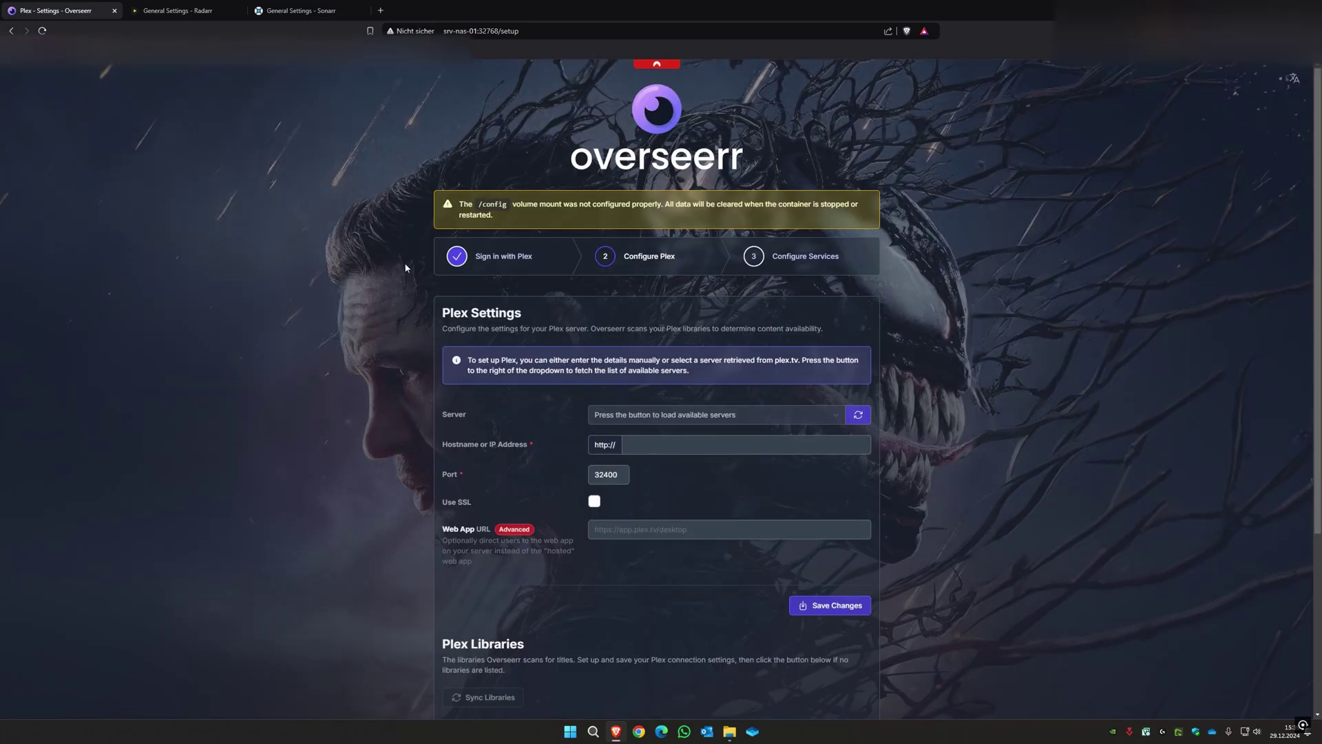
- Connect Plex to srv-nas-01 (192.168.178.70:32400), save, and continue to services
scroll(620, 310, down, 2)
click(865, 316)
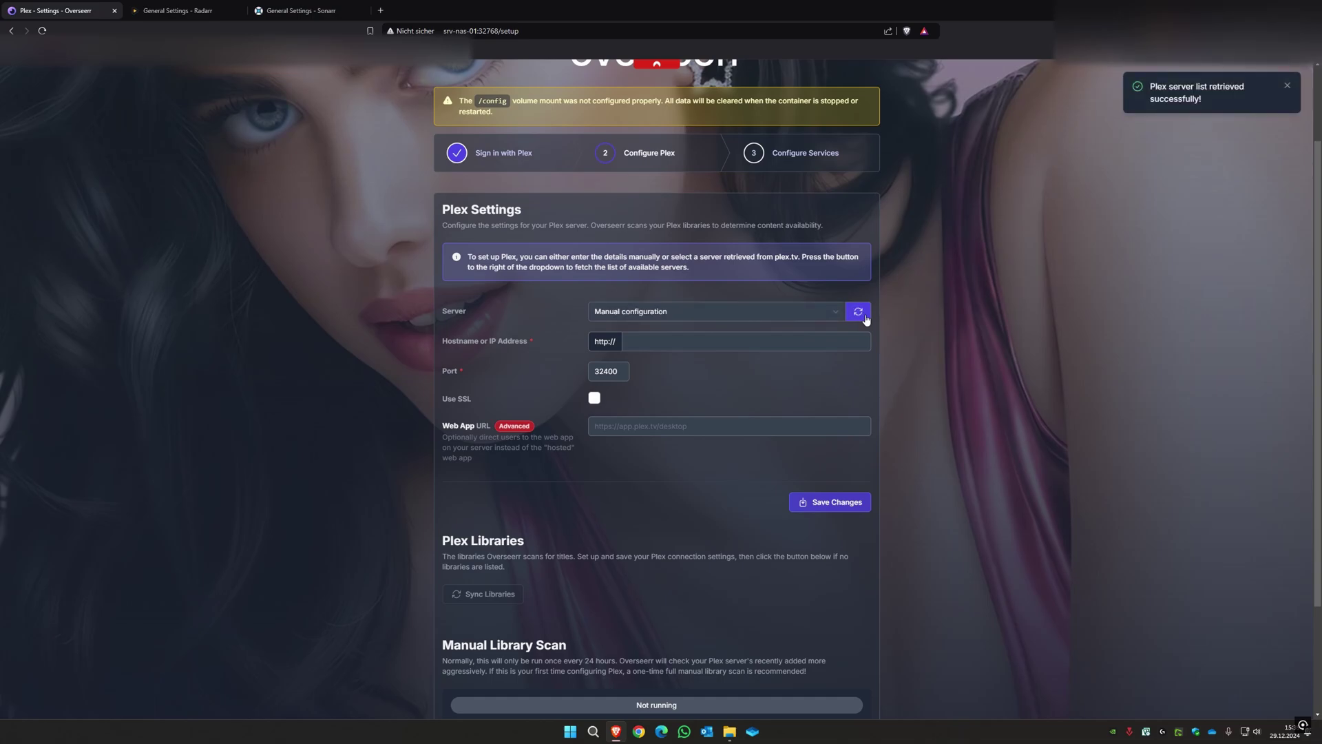
click(669, 312)
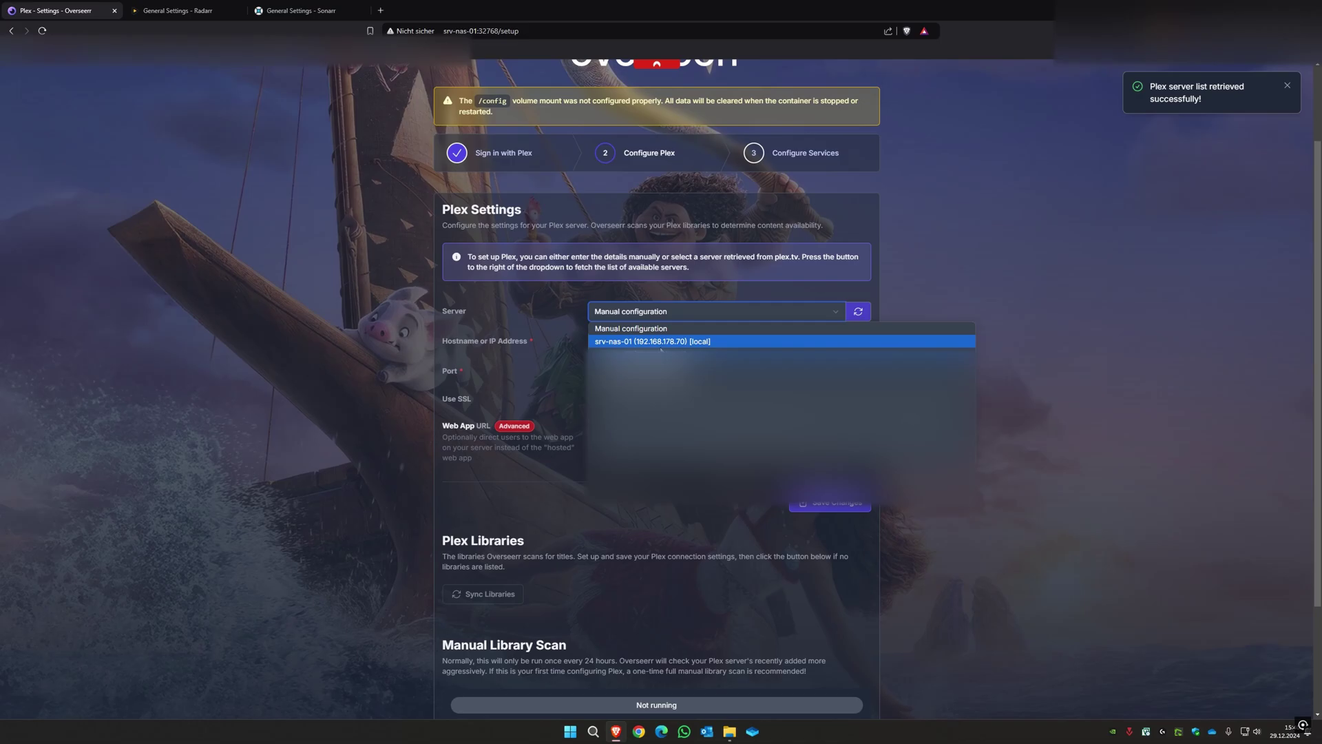
click(683, 342)
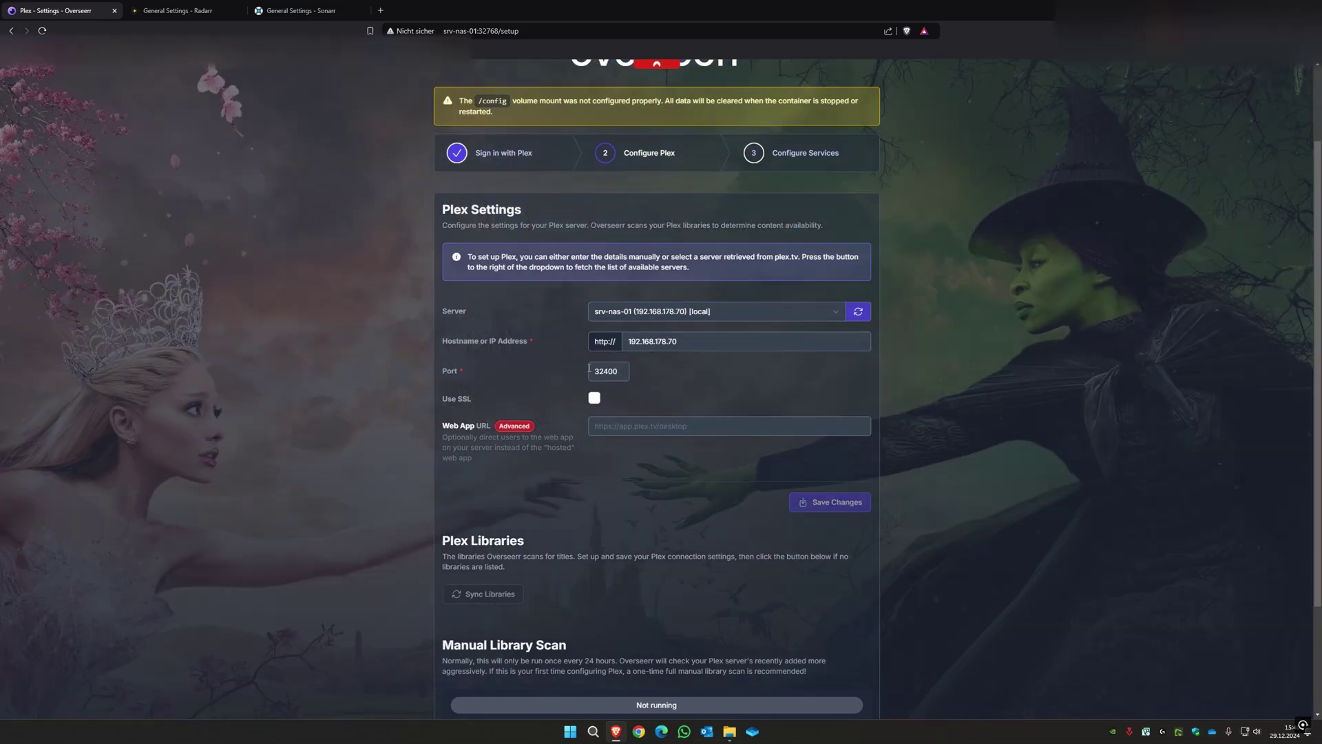
scroll(535, 593, down, 1)
click(836, 460)
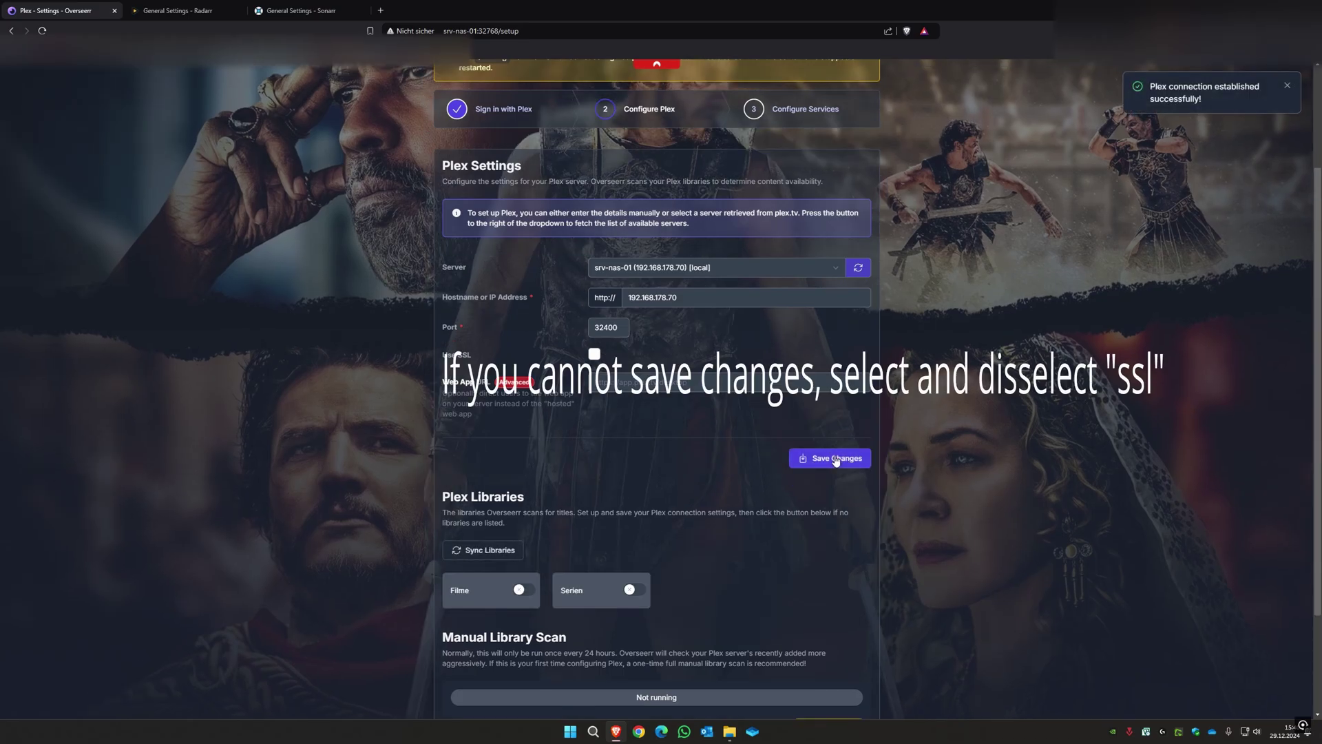
scroll(837, 459, down, 3)
click(848, 675)
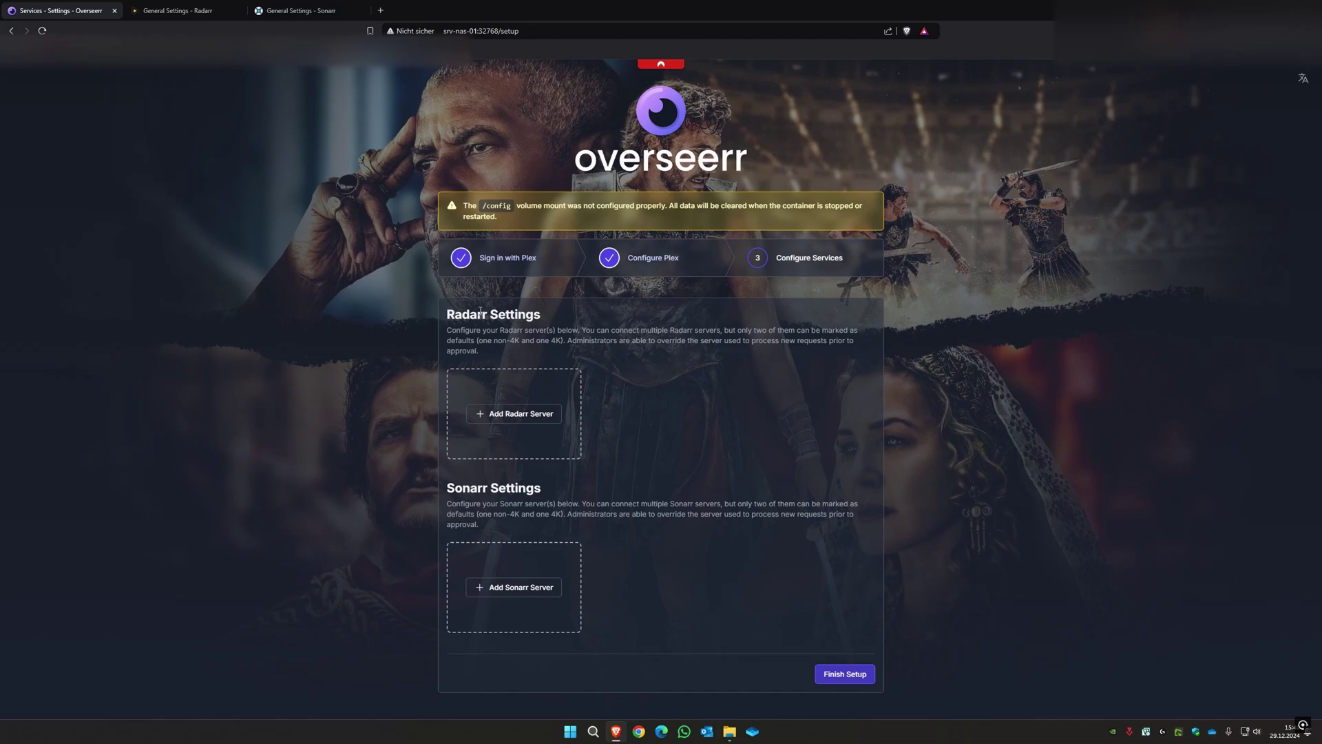
- Add a default Radarr server named srv-nas-01 with hostname 192.168.178.70
click(515, 414)
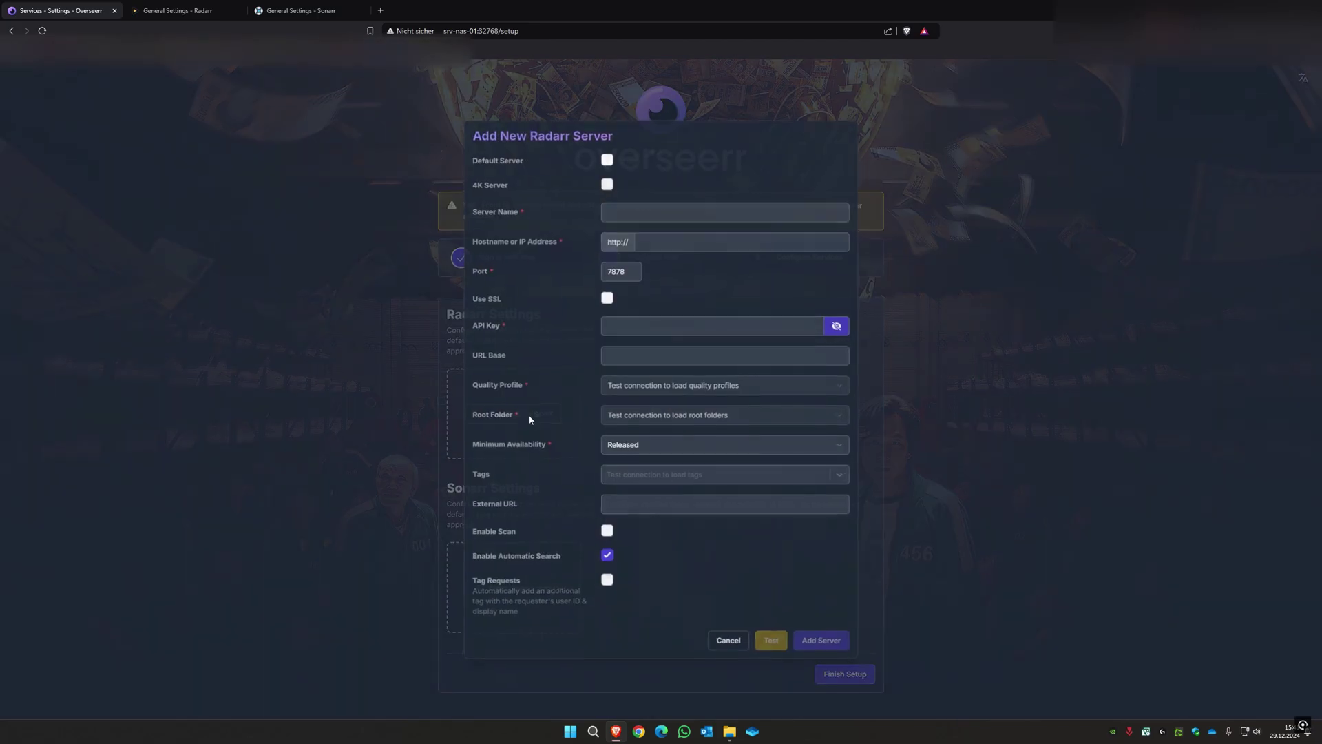
click(606, 157)
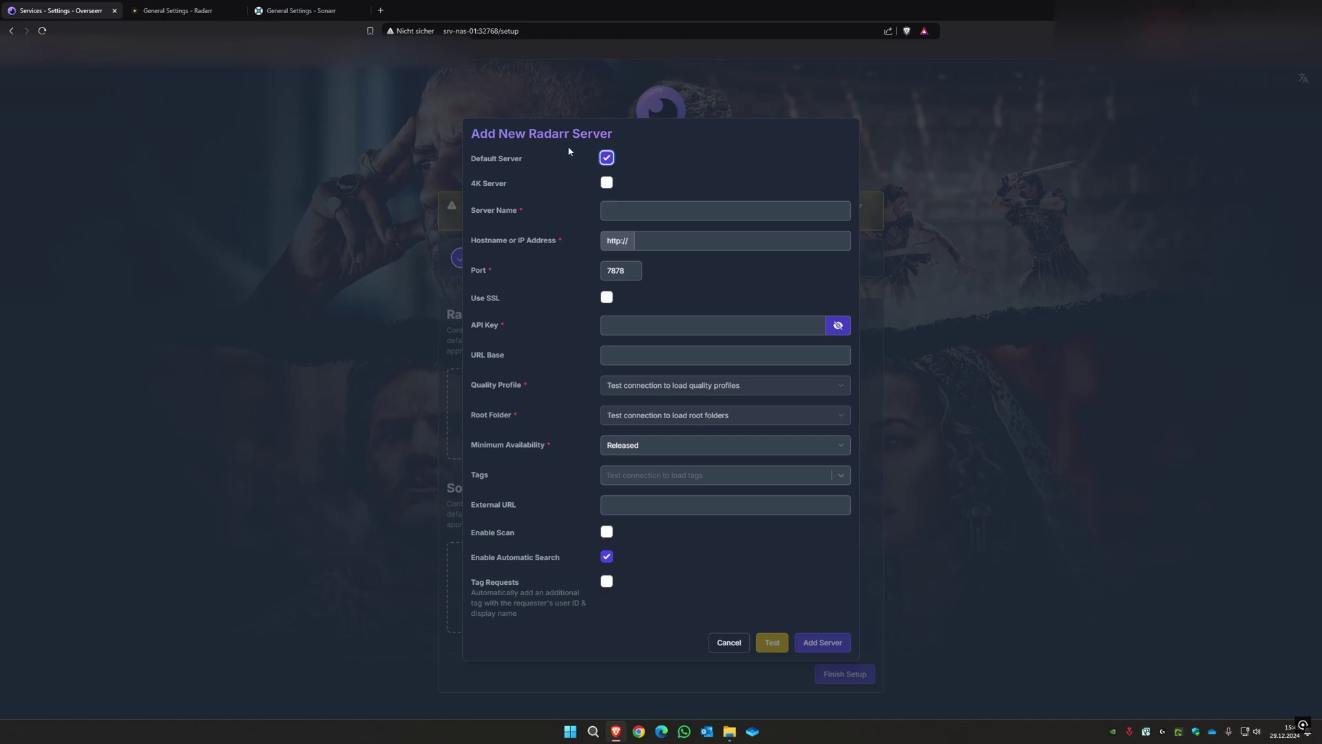
click(637, 210)
click(697, 261)
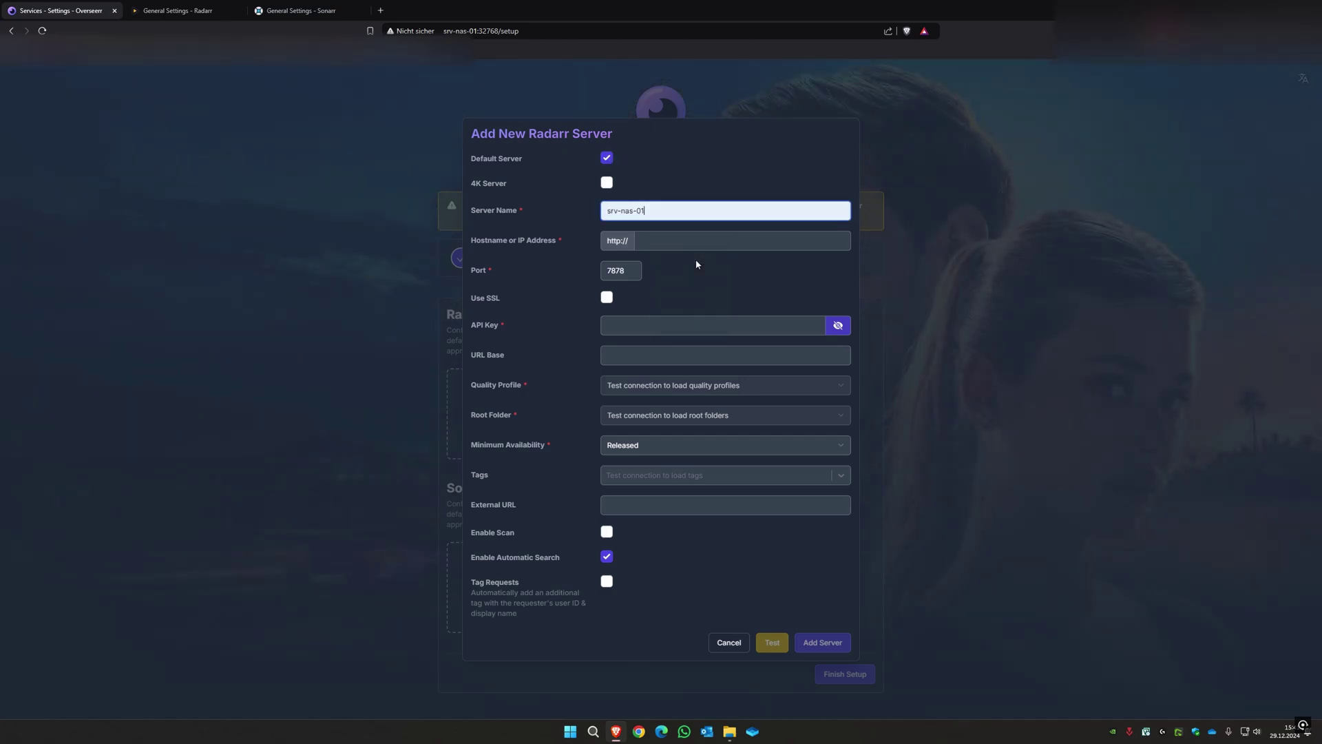
click(697, 240)
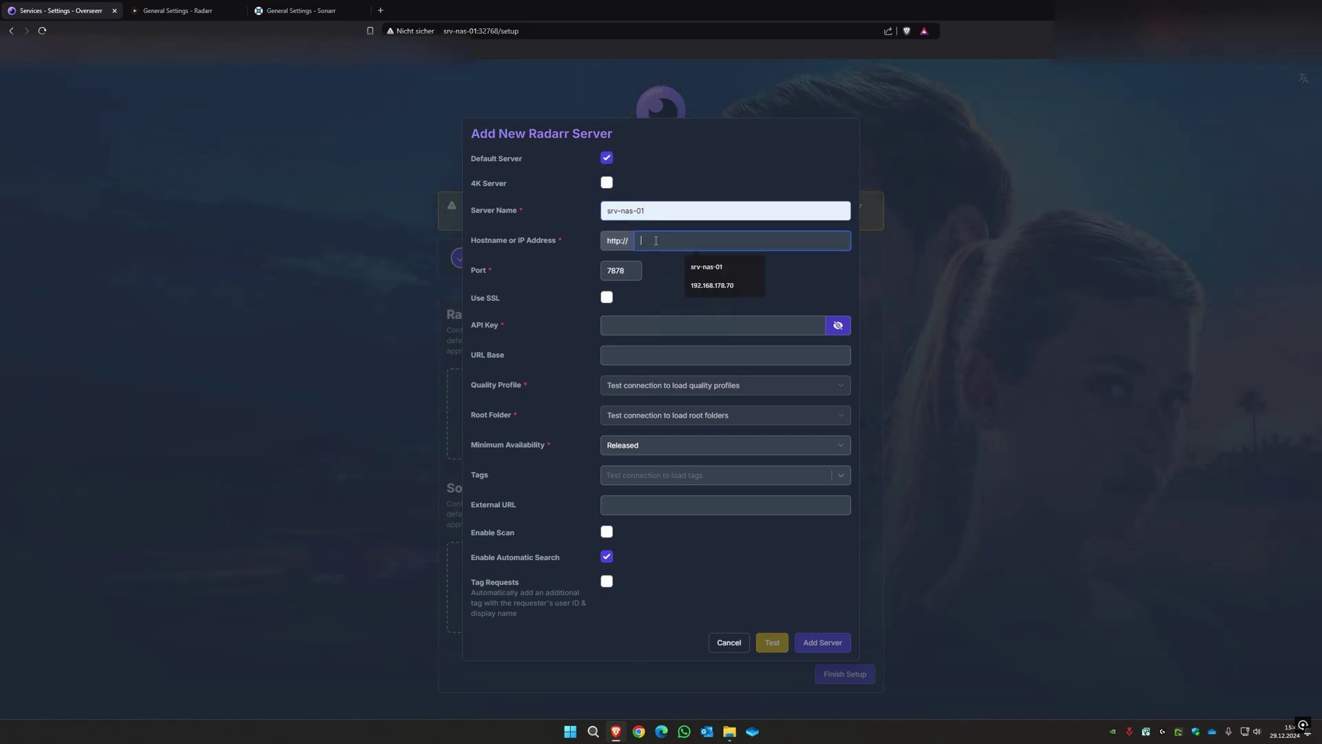
click(713, 284)
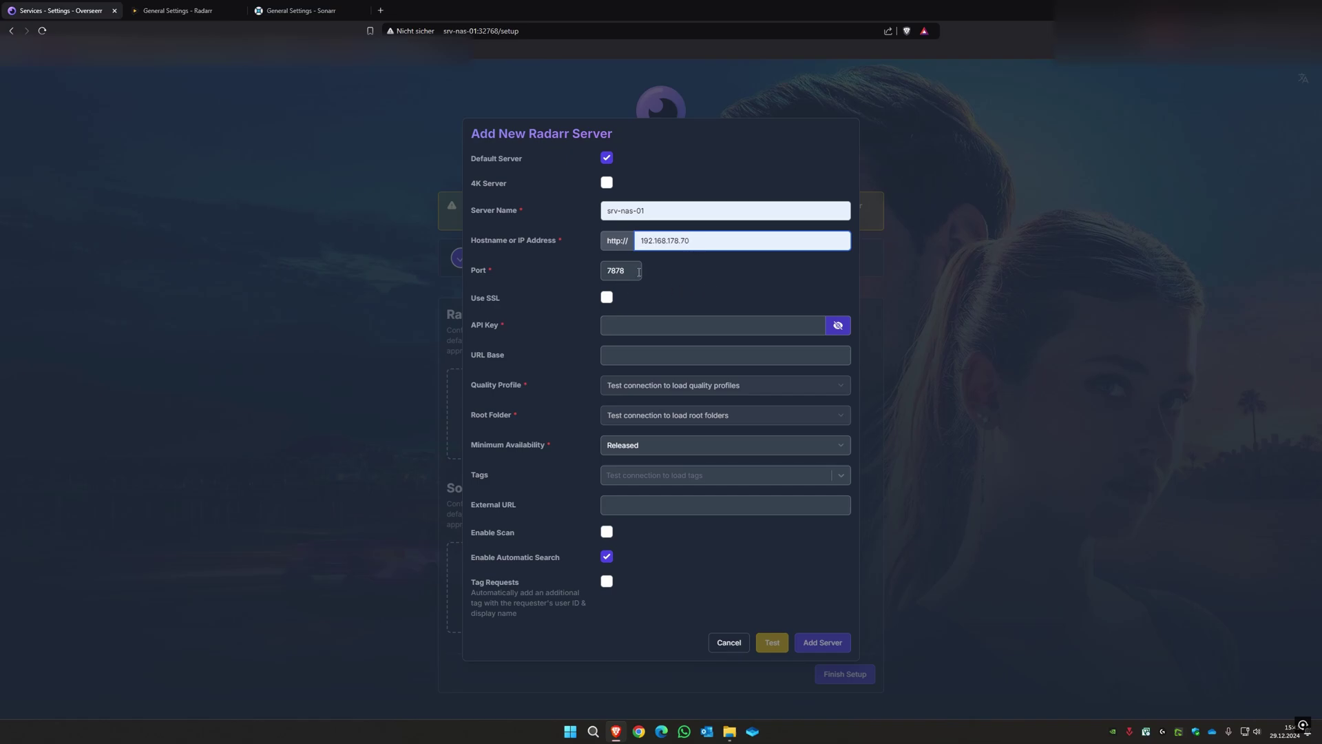
- Set the Overseerr Radarr port to 9400, copied from Radarr's address bar
click(177, 11)
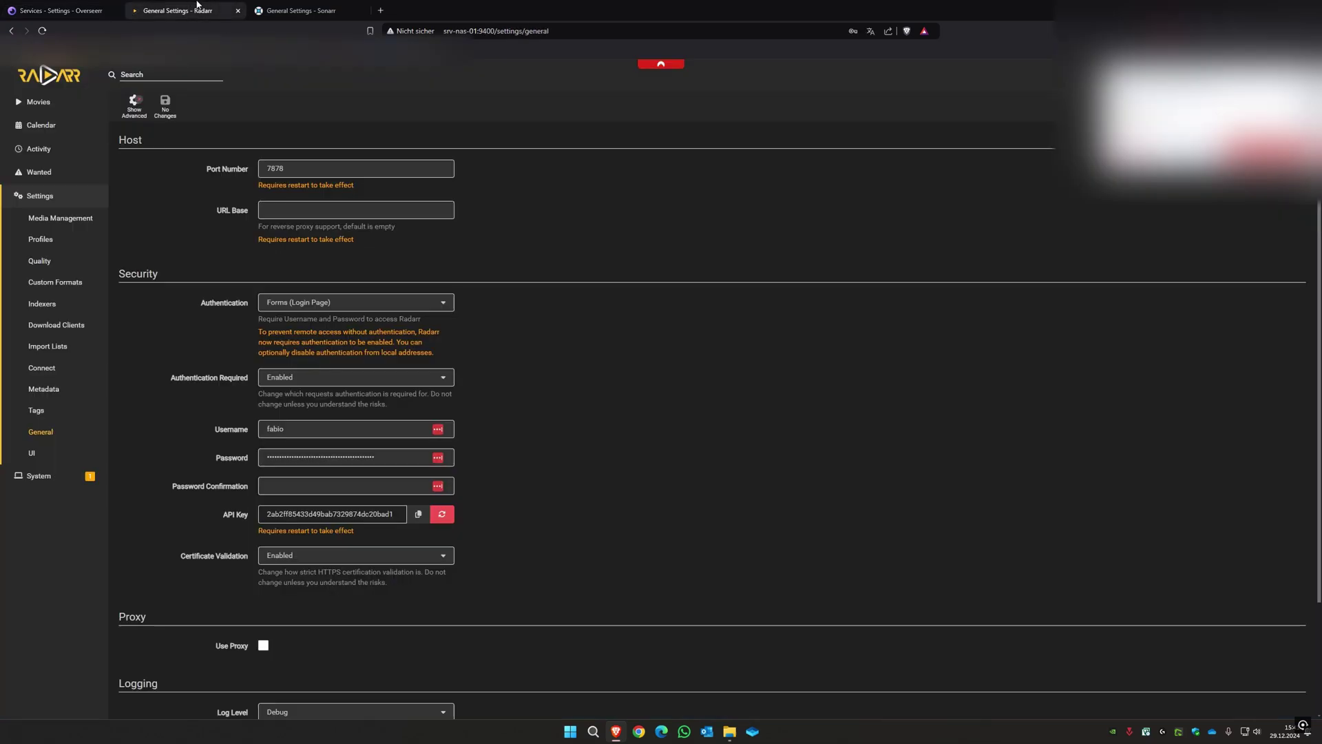
double_click(485, 31)
key(ctrl+c)
right_click(484, 31)
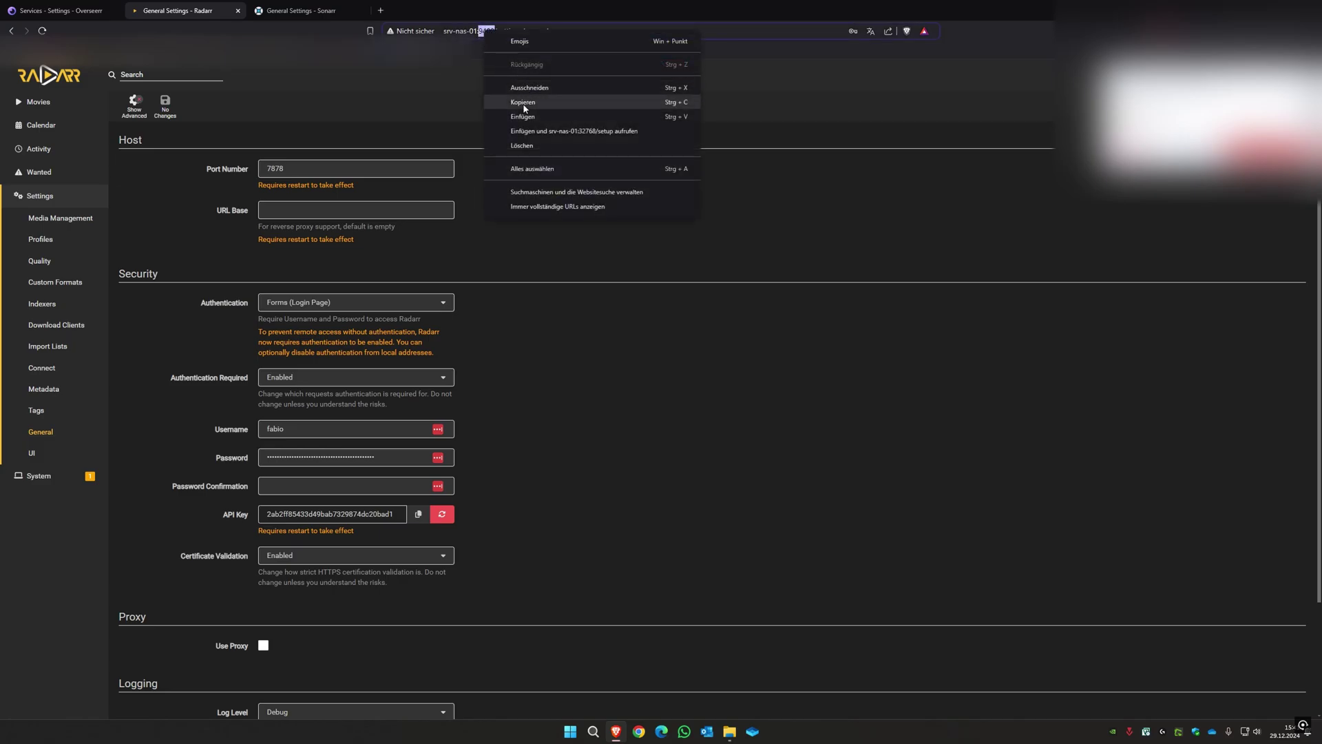
click(523, 102)
key(ctrl+shift+Tab)
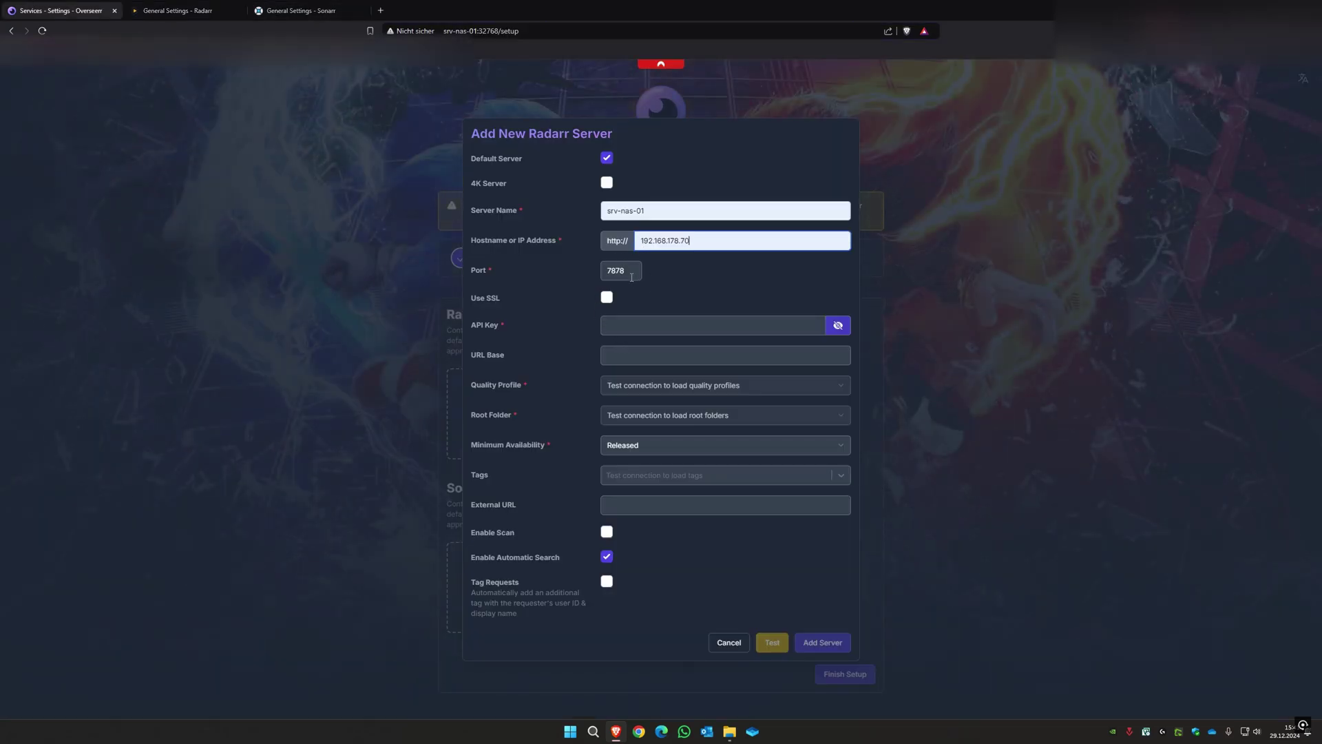
key(ctrl+v)
- Copy Radarr's API key from its General settings
click(503, 329)
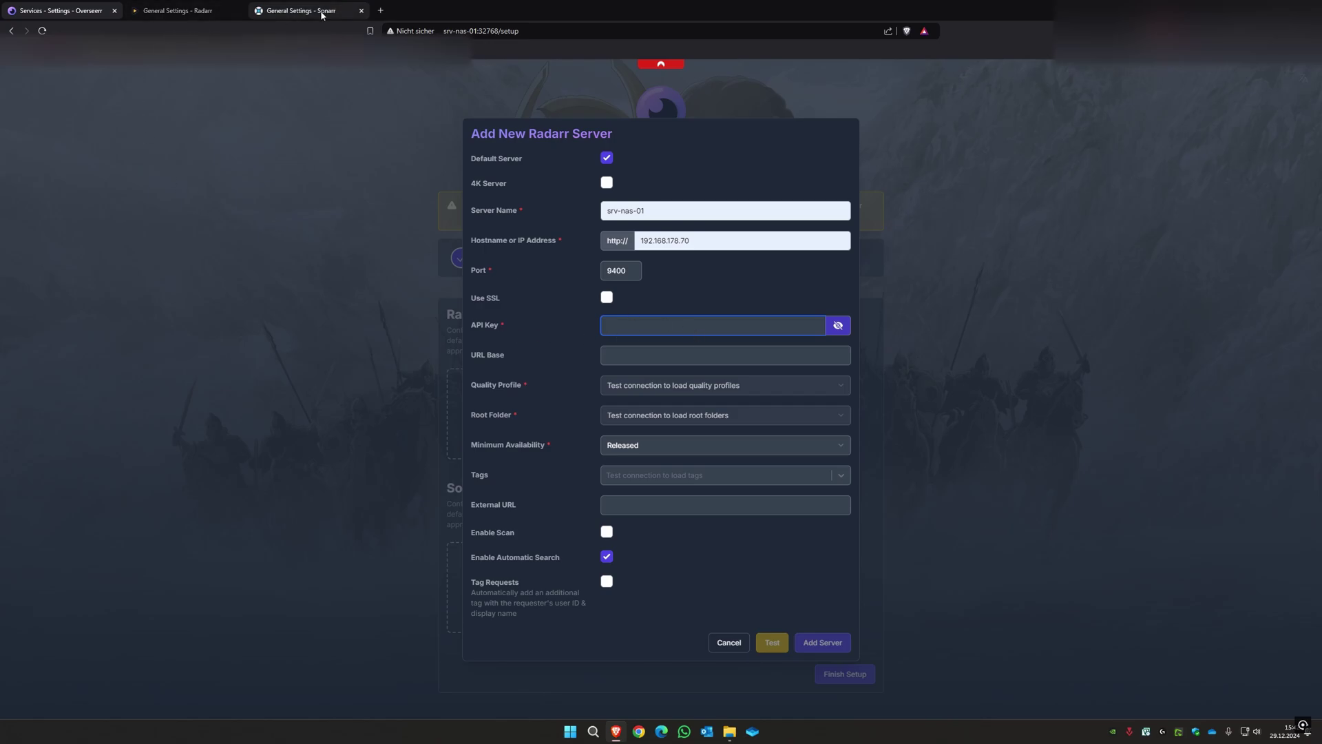
click(186, 6)
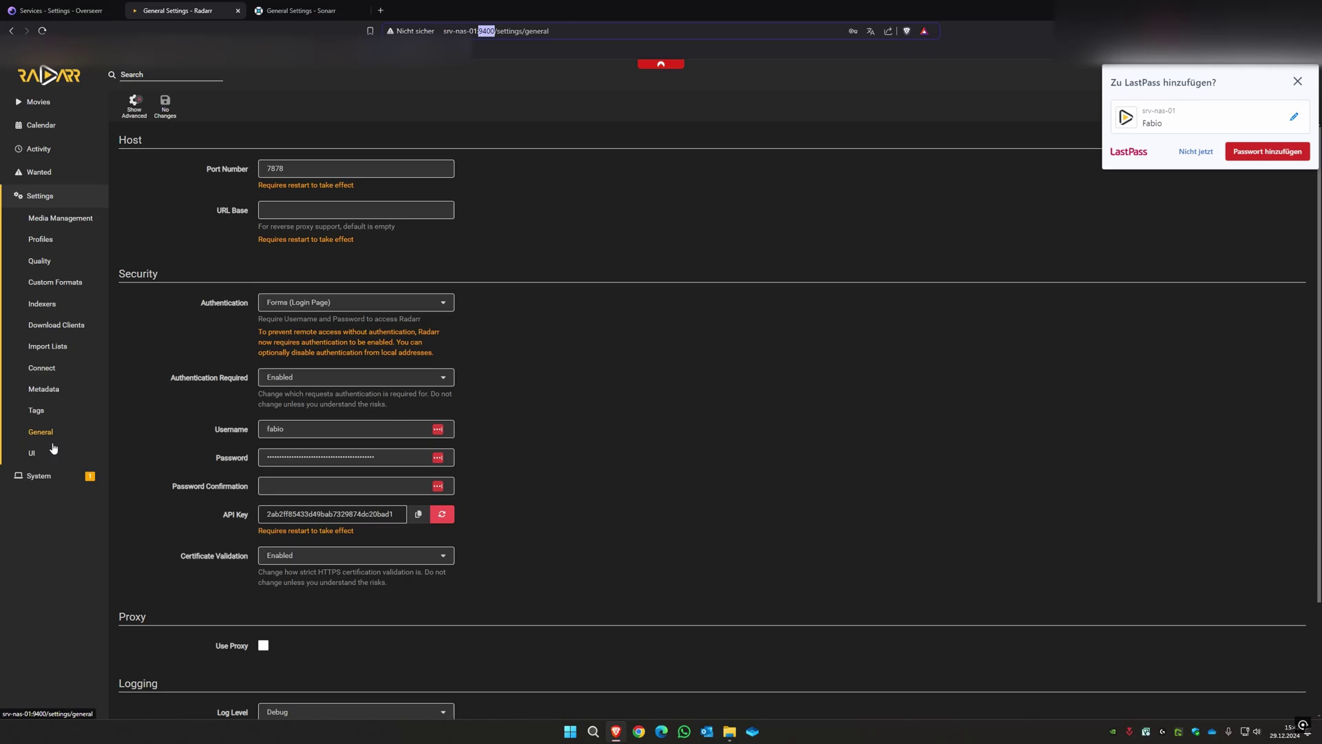
click(418, 514)
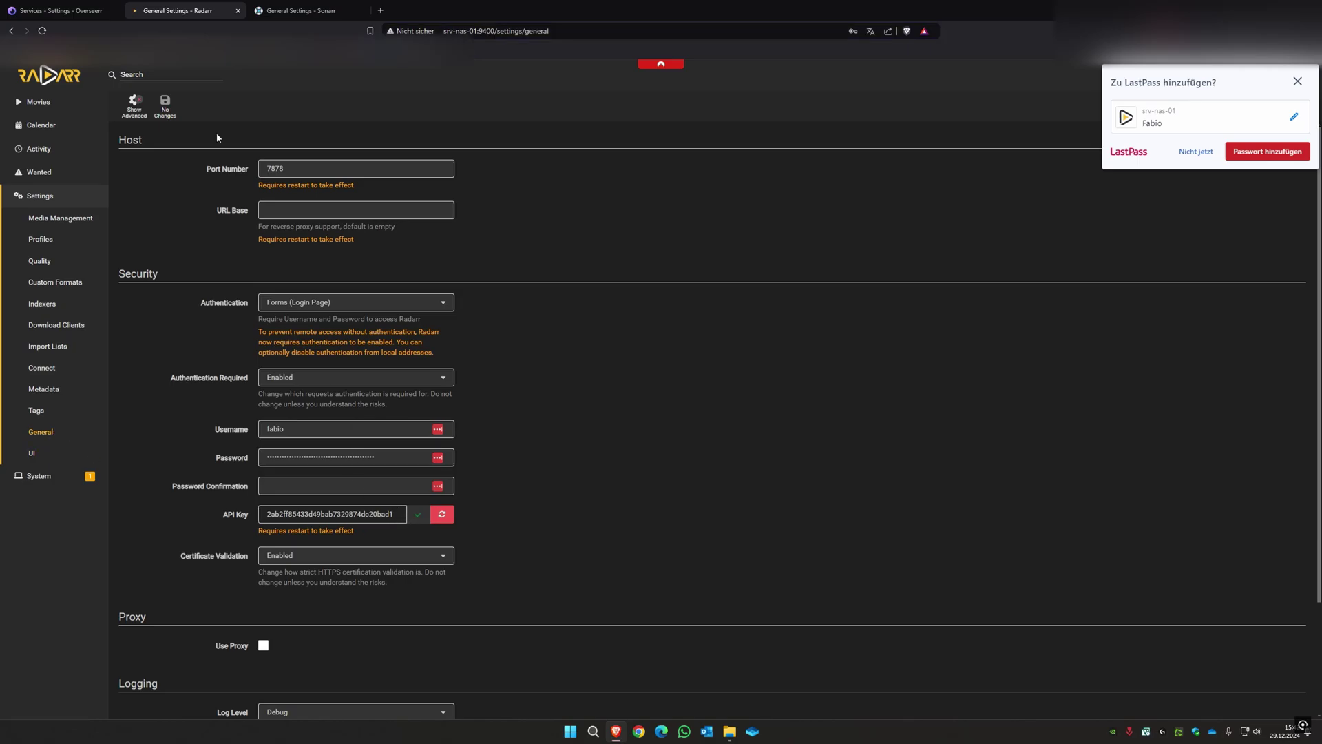
- Paste the Radarr API key, pick 2160p - Deutsch and /srv-nas-01/Public/Filme, and test
click(55, 10)
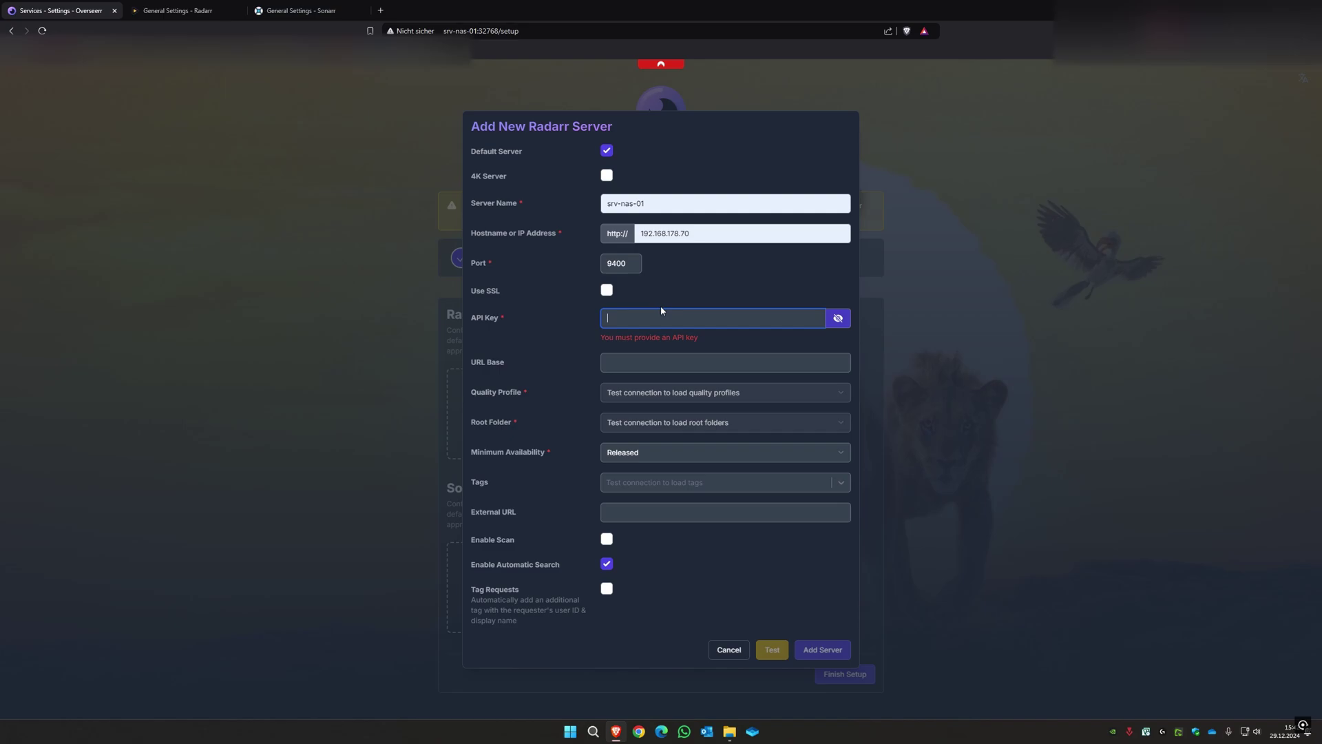
key(ctrl+v)
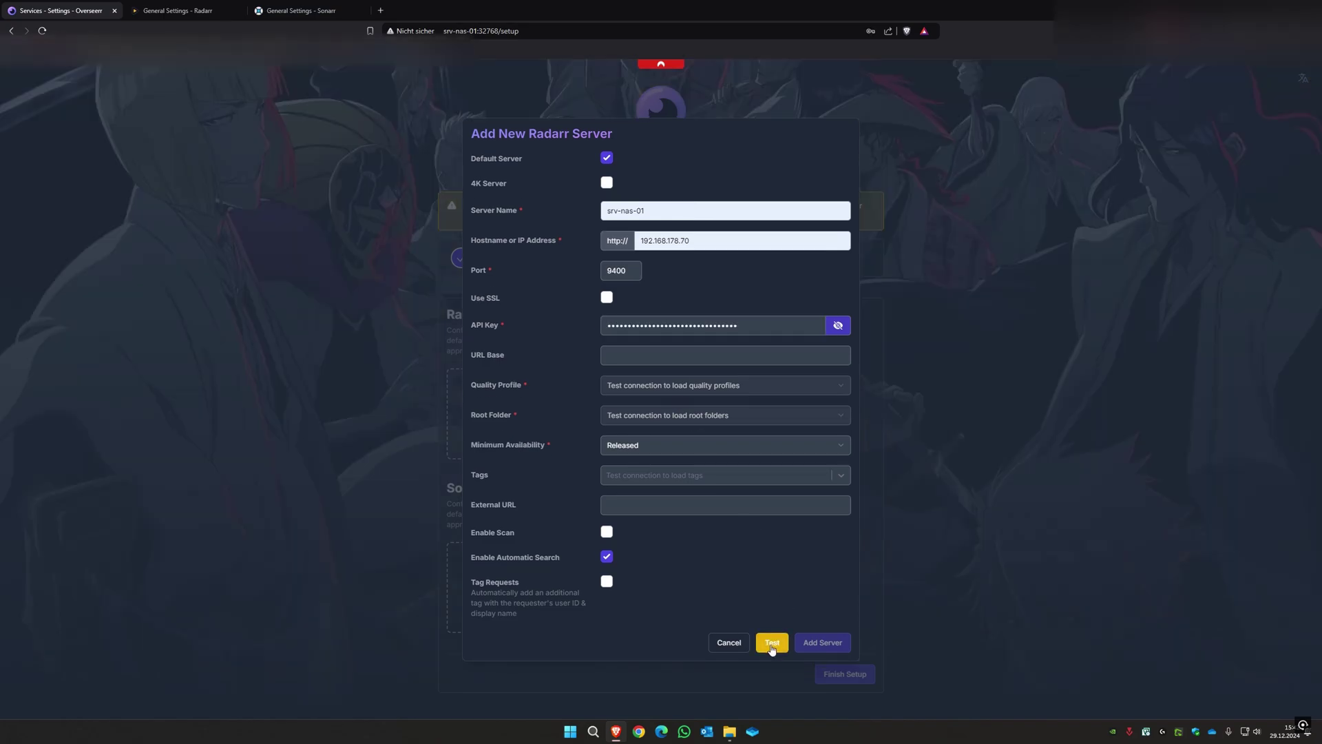
click(772, 643)
click(625, 388)
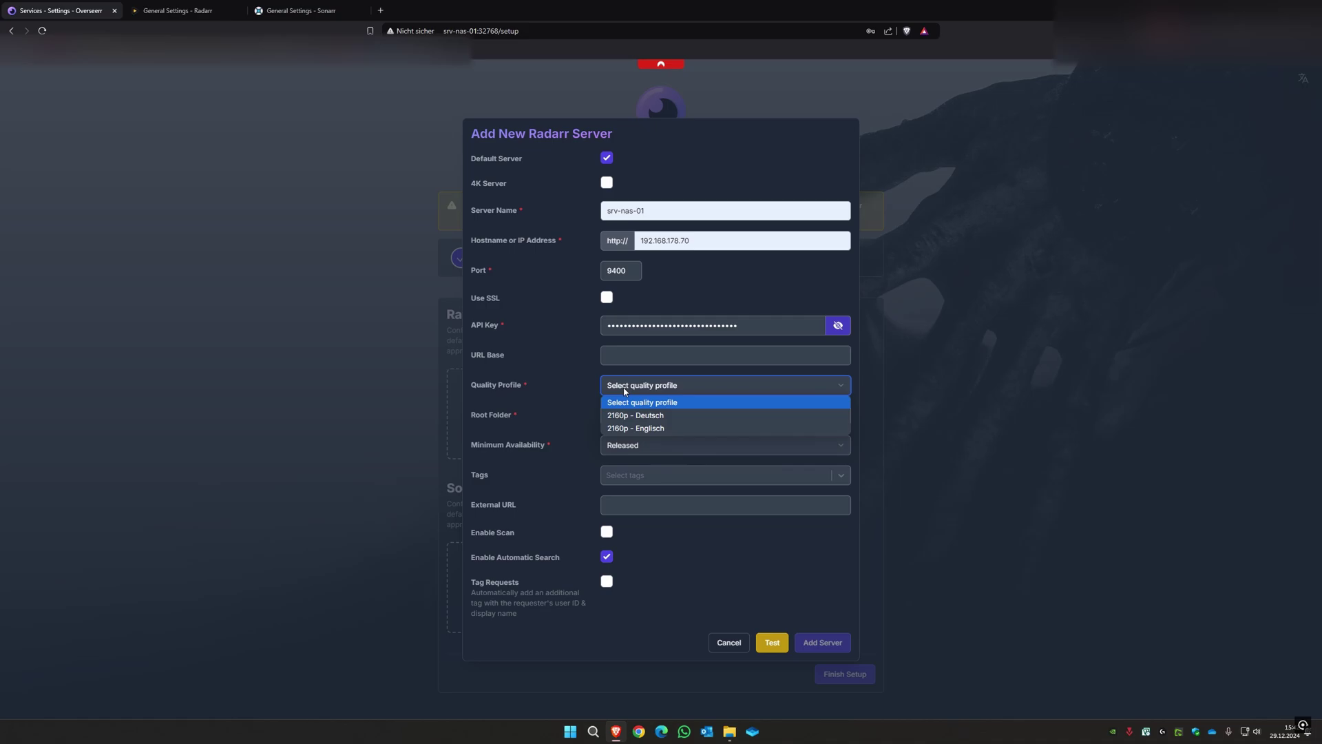
click(658, 416)
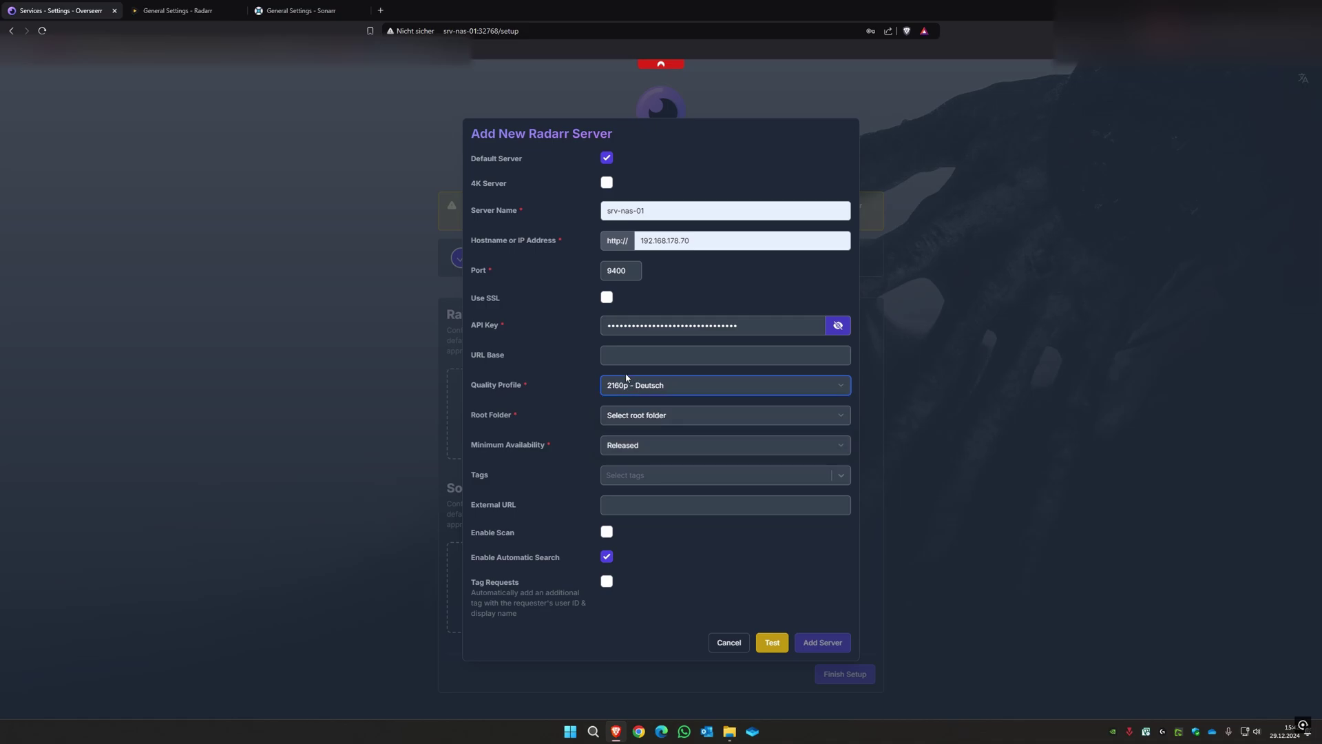
click(648, 421)
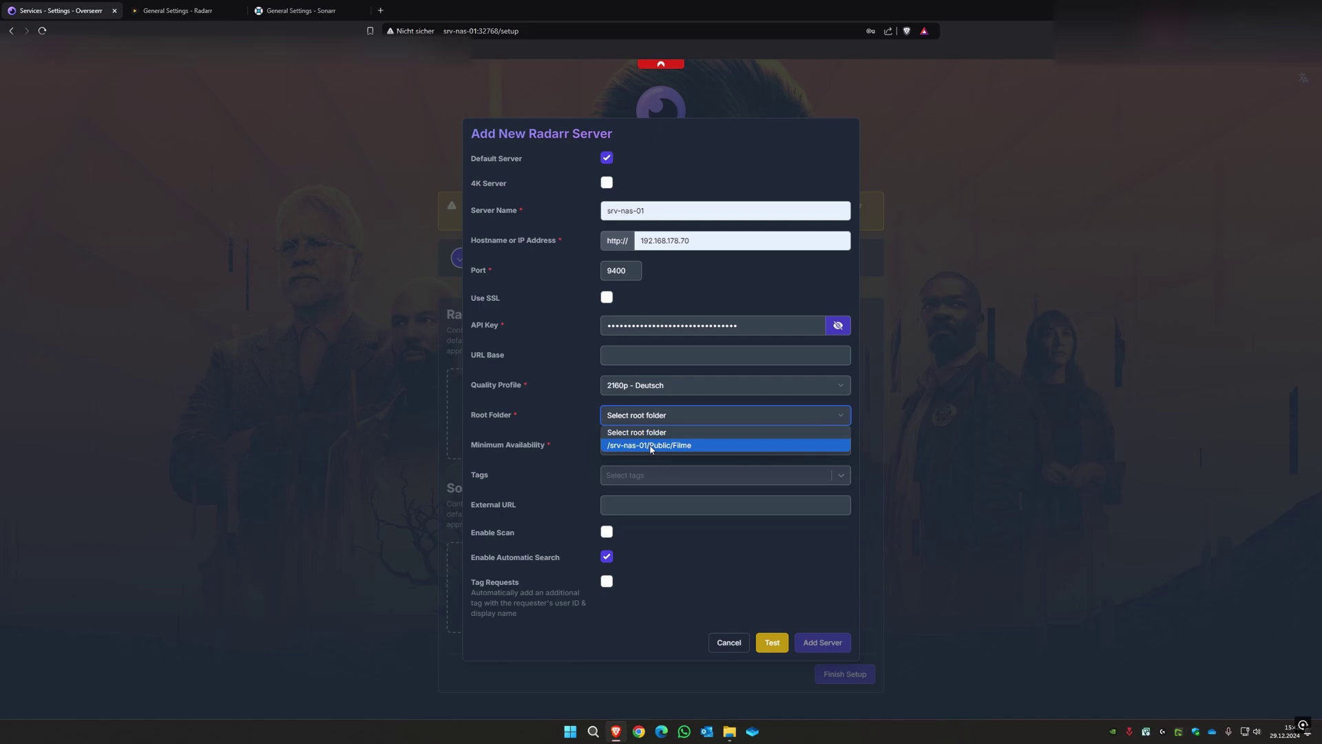
click(689, 444)
click(476, 447)
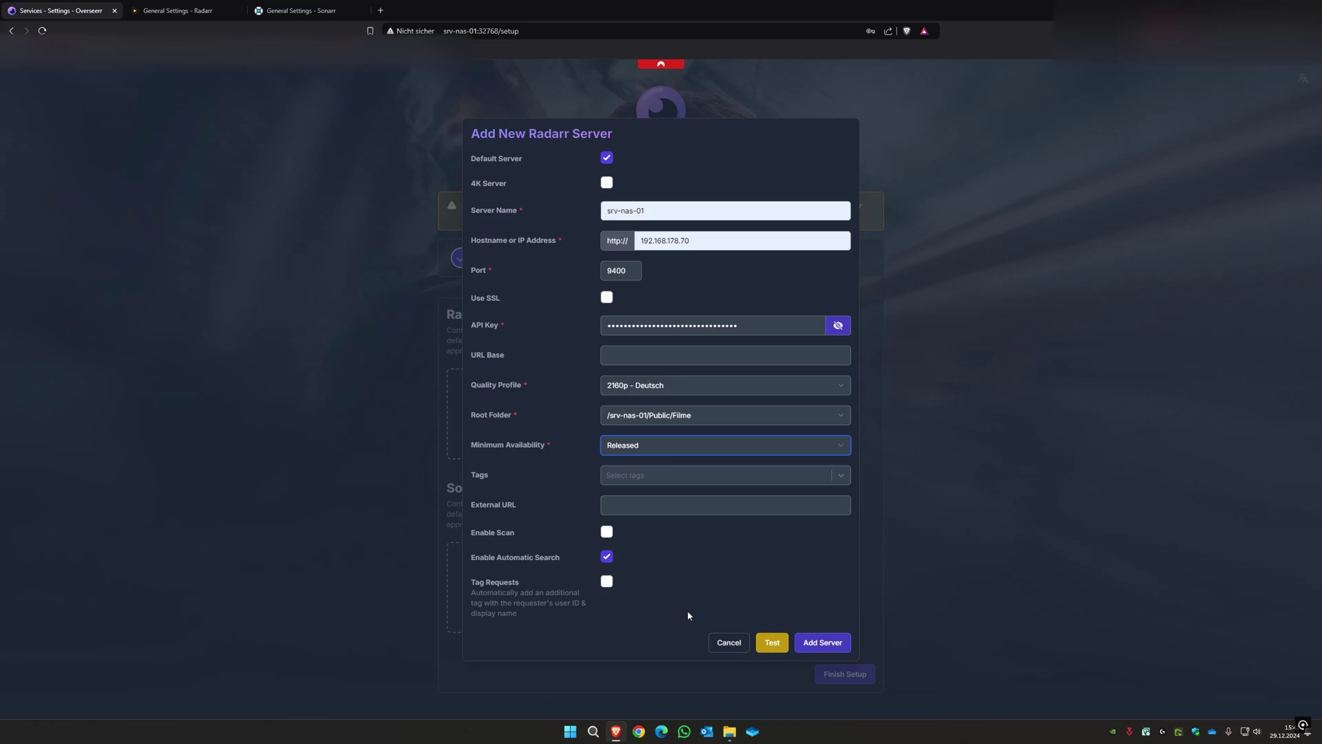
click(772, 642)
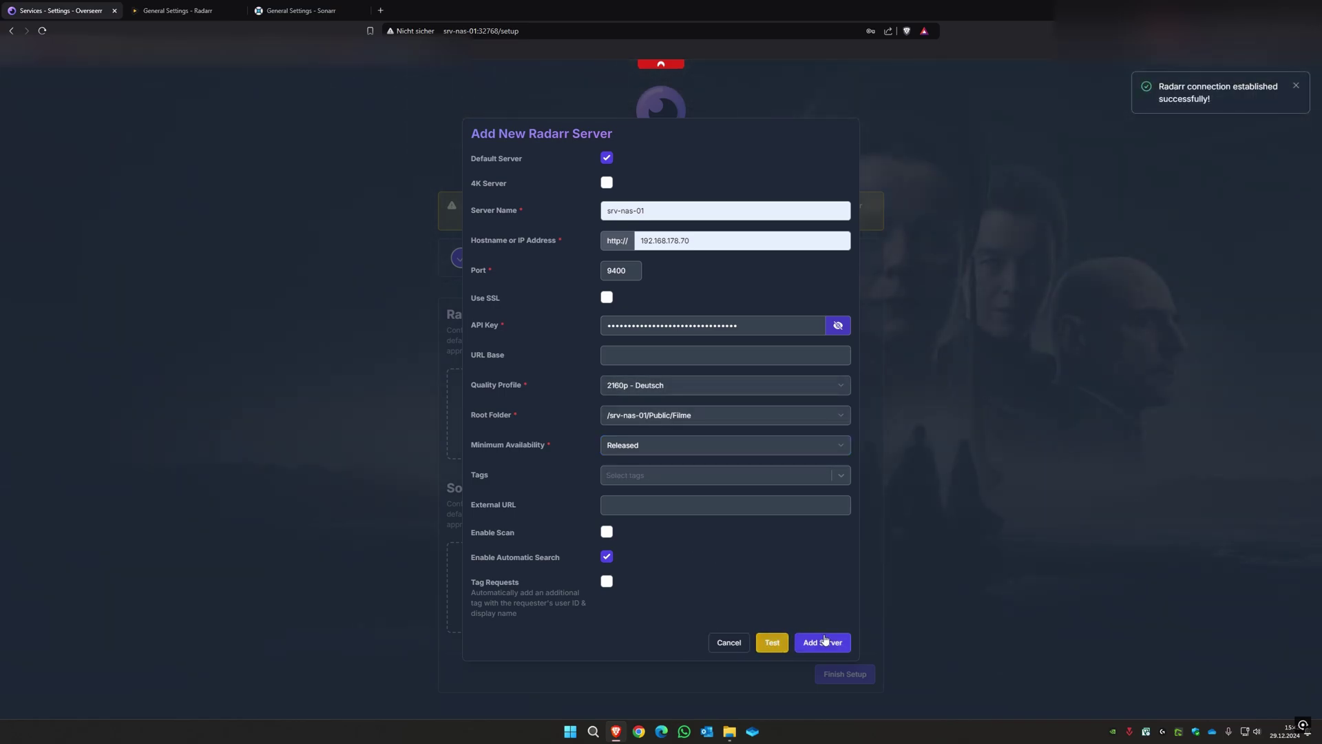
- Save the Radarr server and add a default Sonarr server srv-nas-01 at 192.168.178.70
click(826, 641)
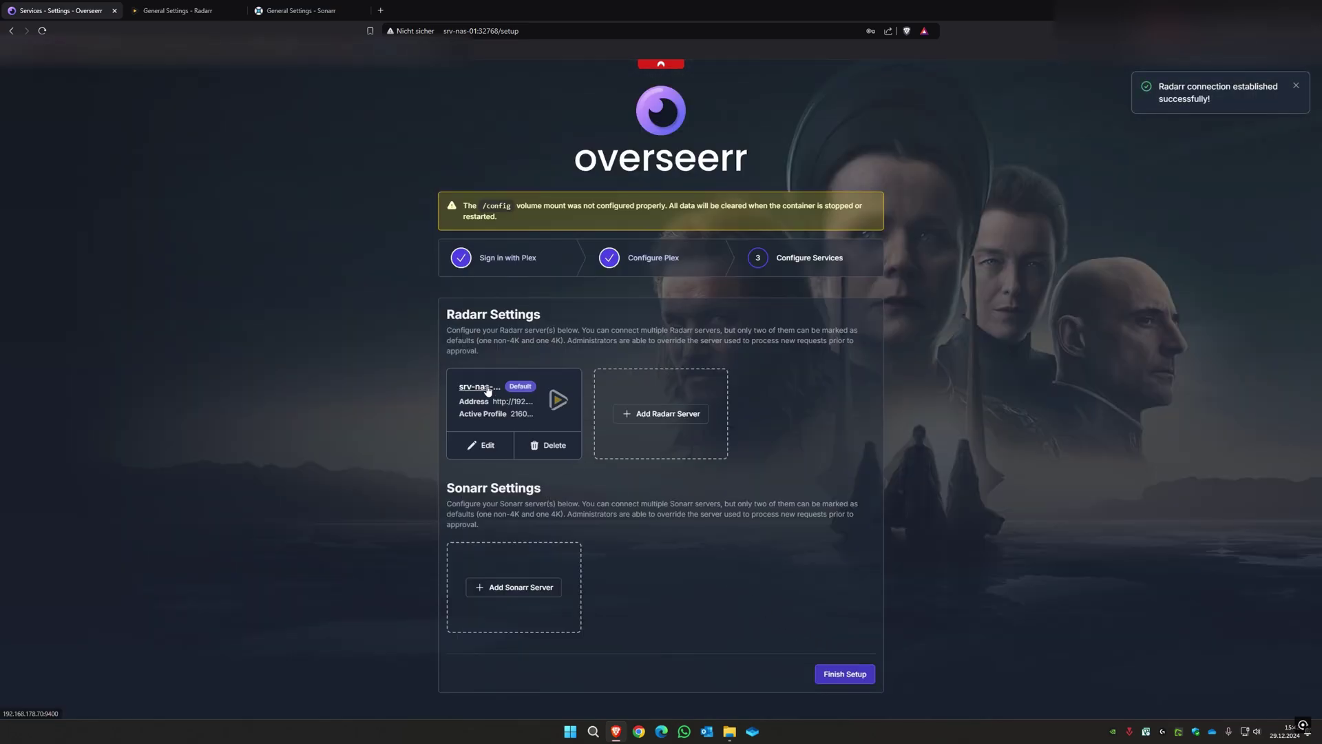
click(513, 589)
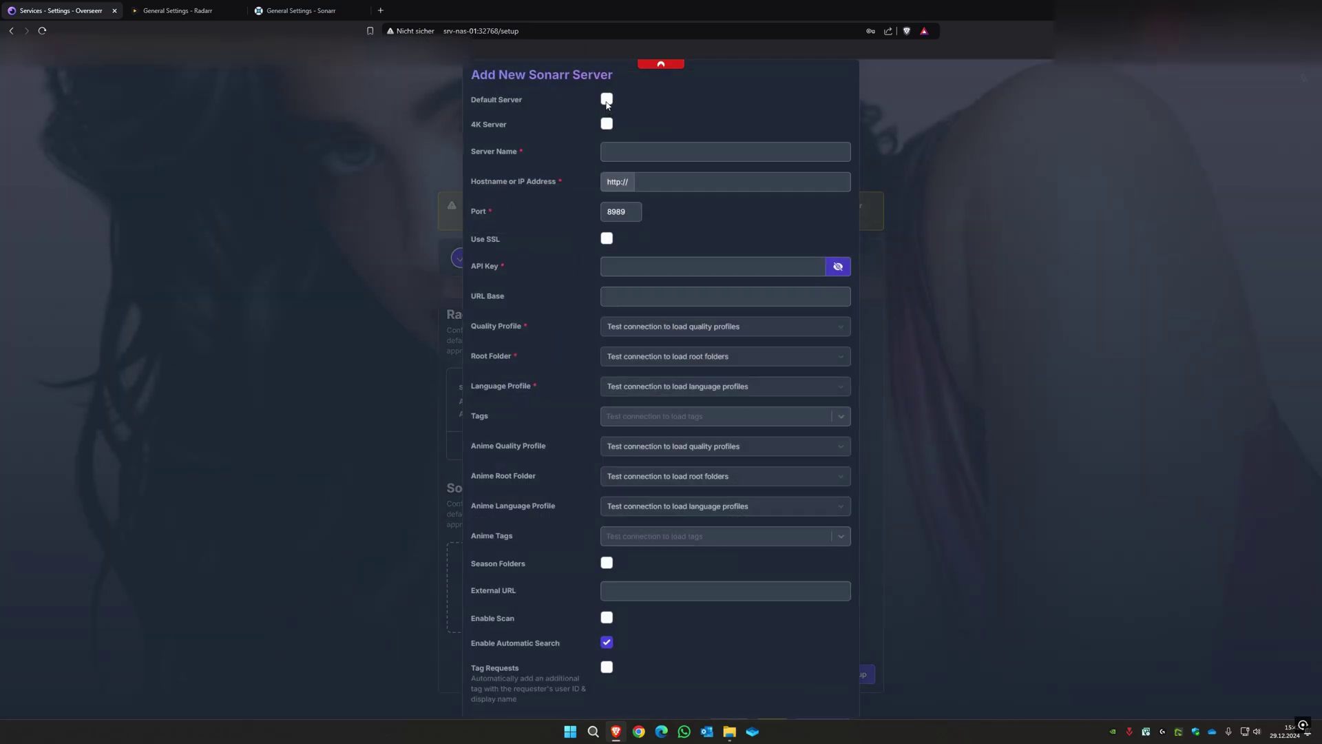
click(607, 98)
click(621, 153)
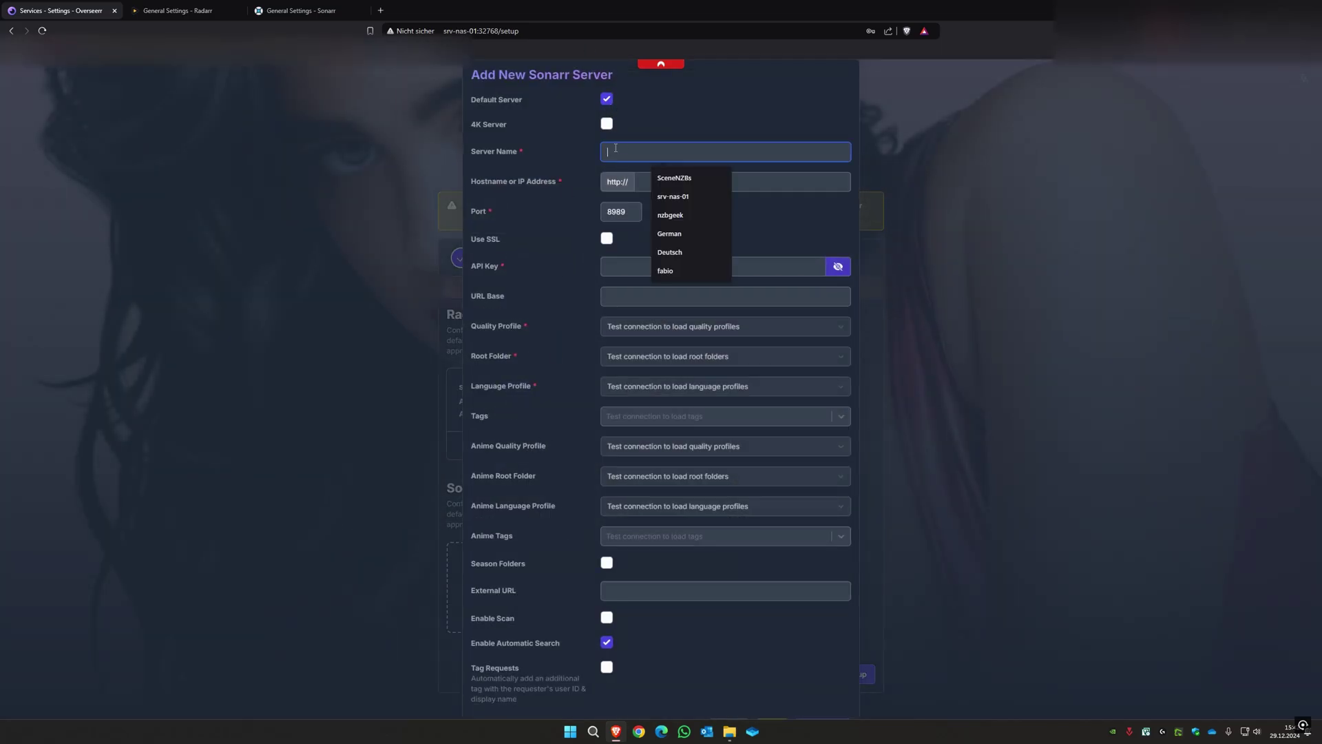
click(691, 197)
click(697, 183)
click(703, 225)
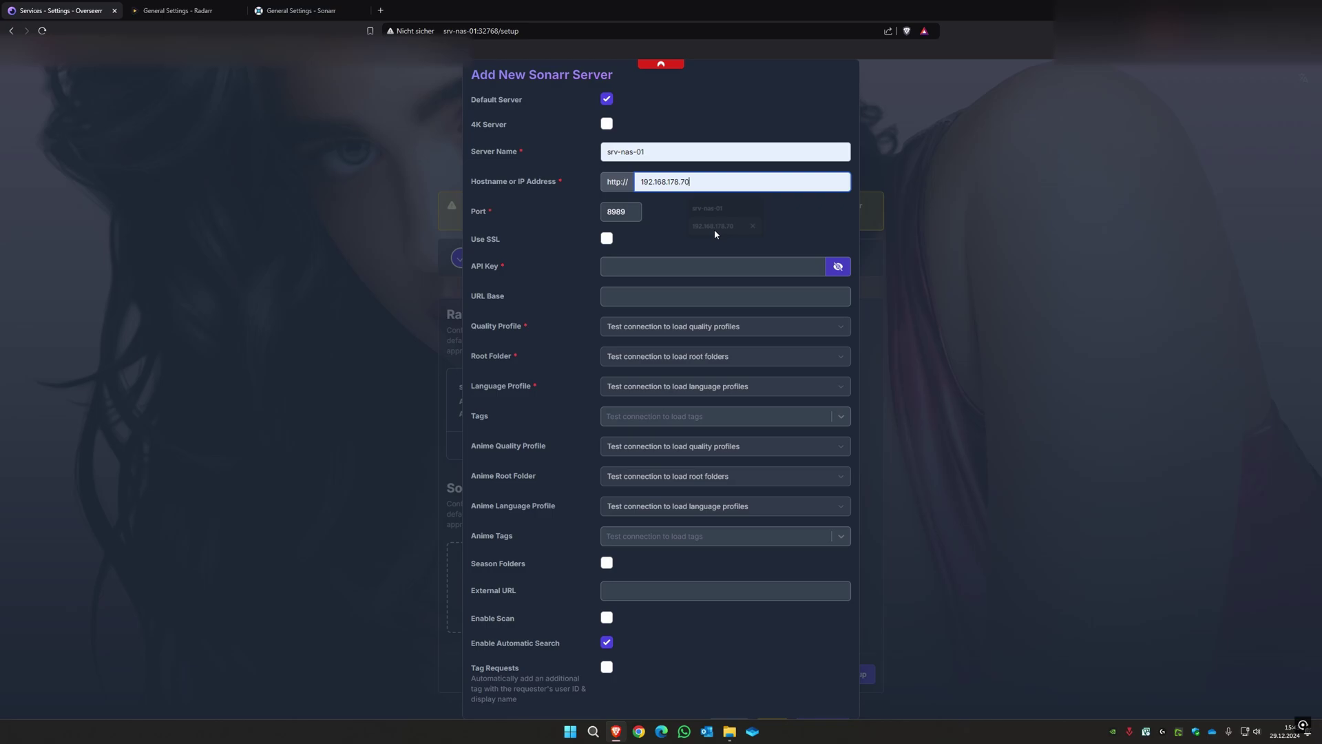
- Replace the Sonarr port 8989 with 9401, copied from Sonarr's address bar
click(333, 11)
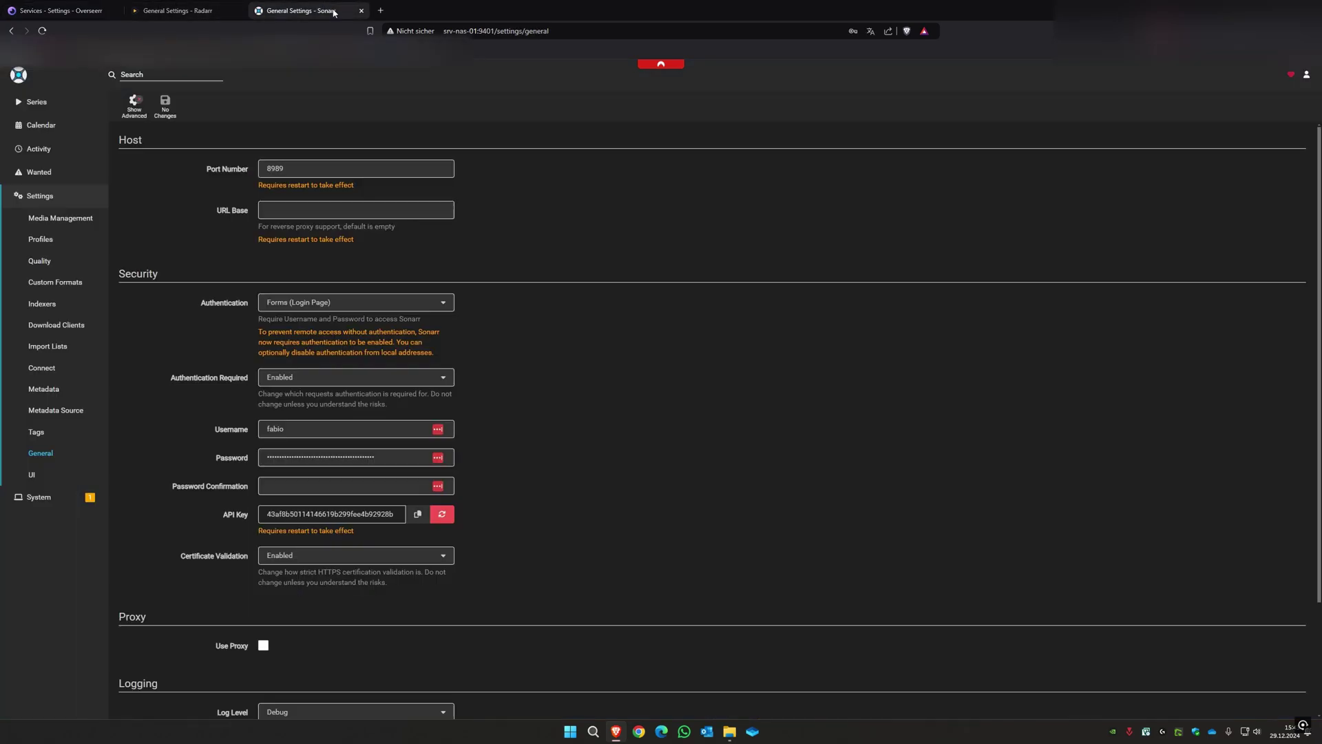
click(493, 35)
double_click(487, 32)
right_click(485, 31)
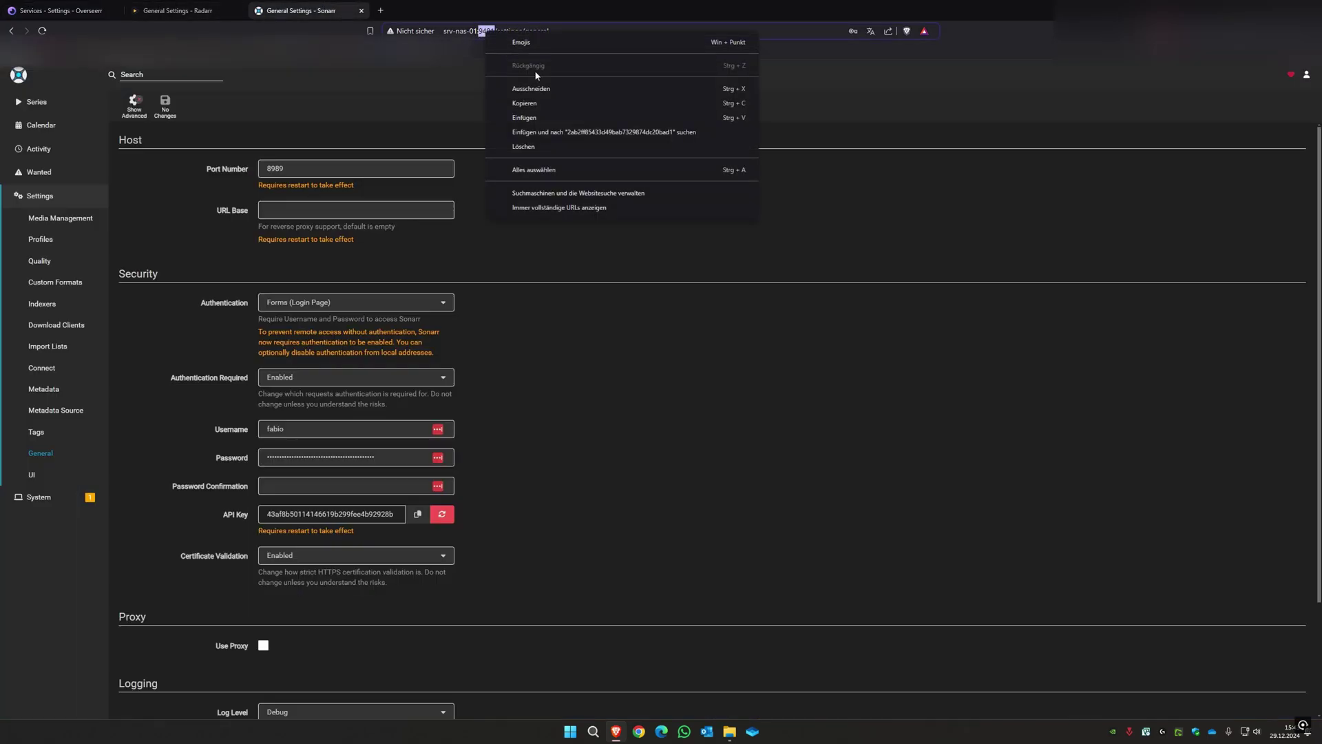
click(535, 102)
click(61, 10)
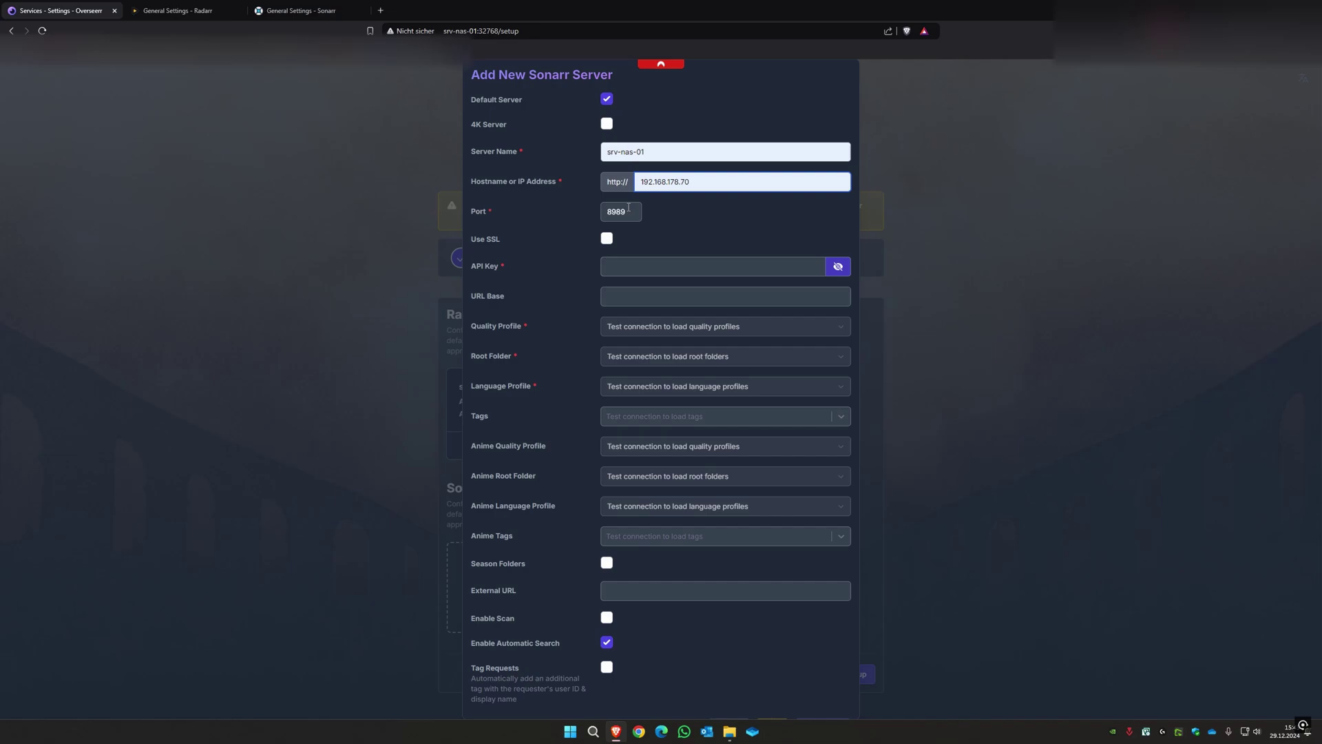
double_click(632, 212)
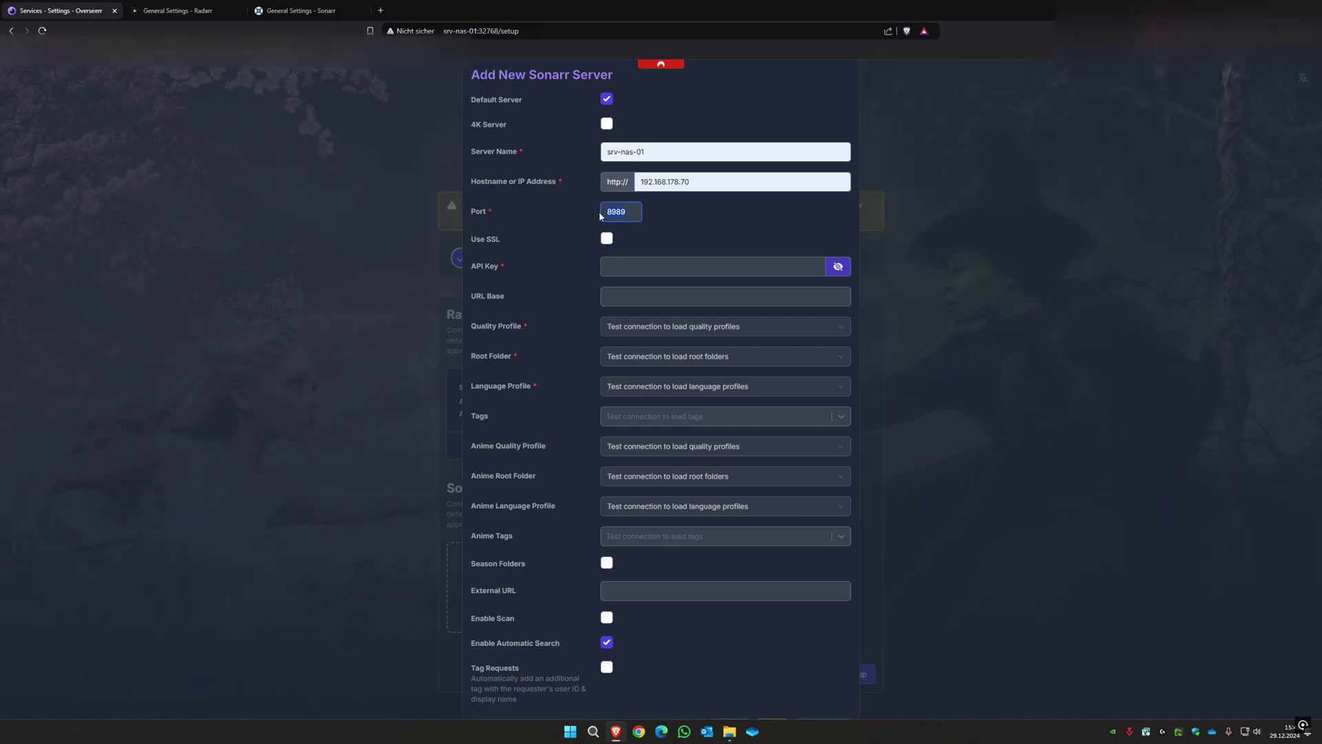
key(ctrl+v)
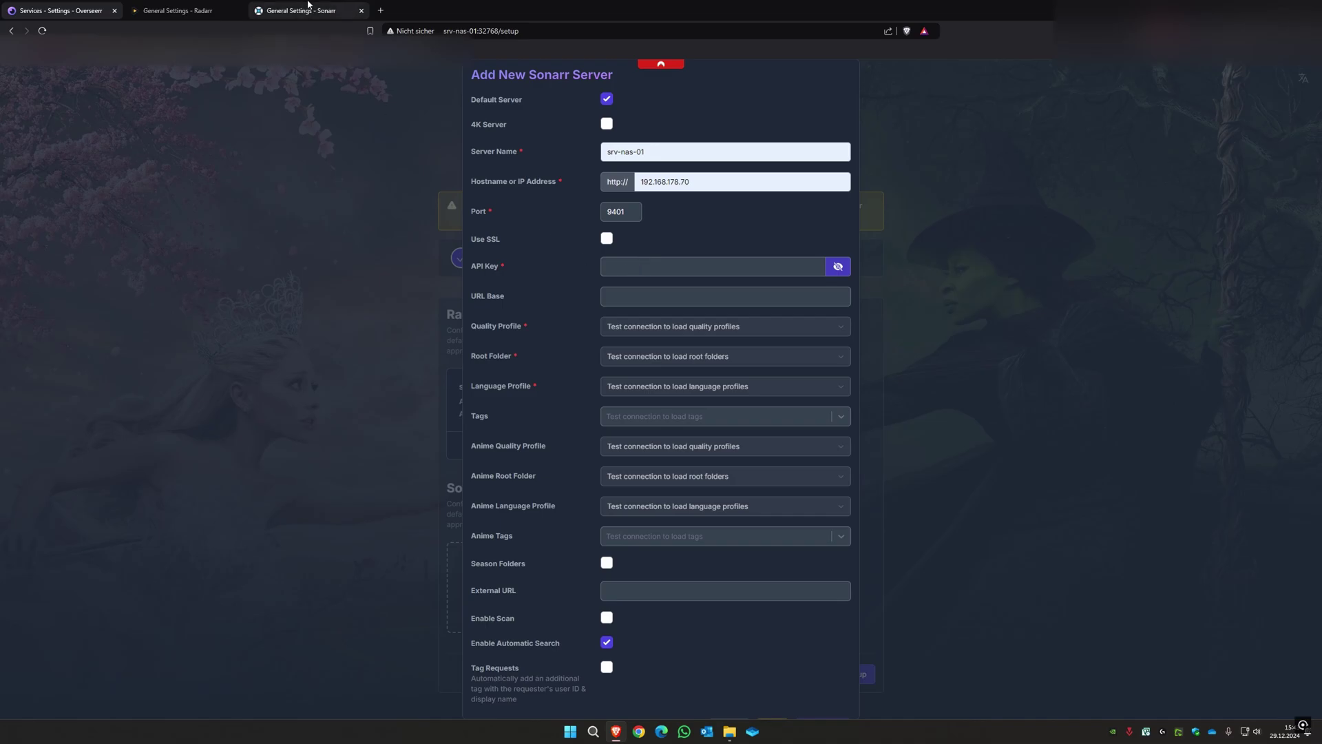
- Copy Sonarr's API key and paste it into the Overseerr Sonarr form
click(308, 6)
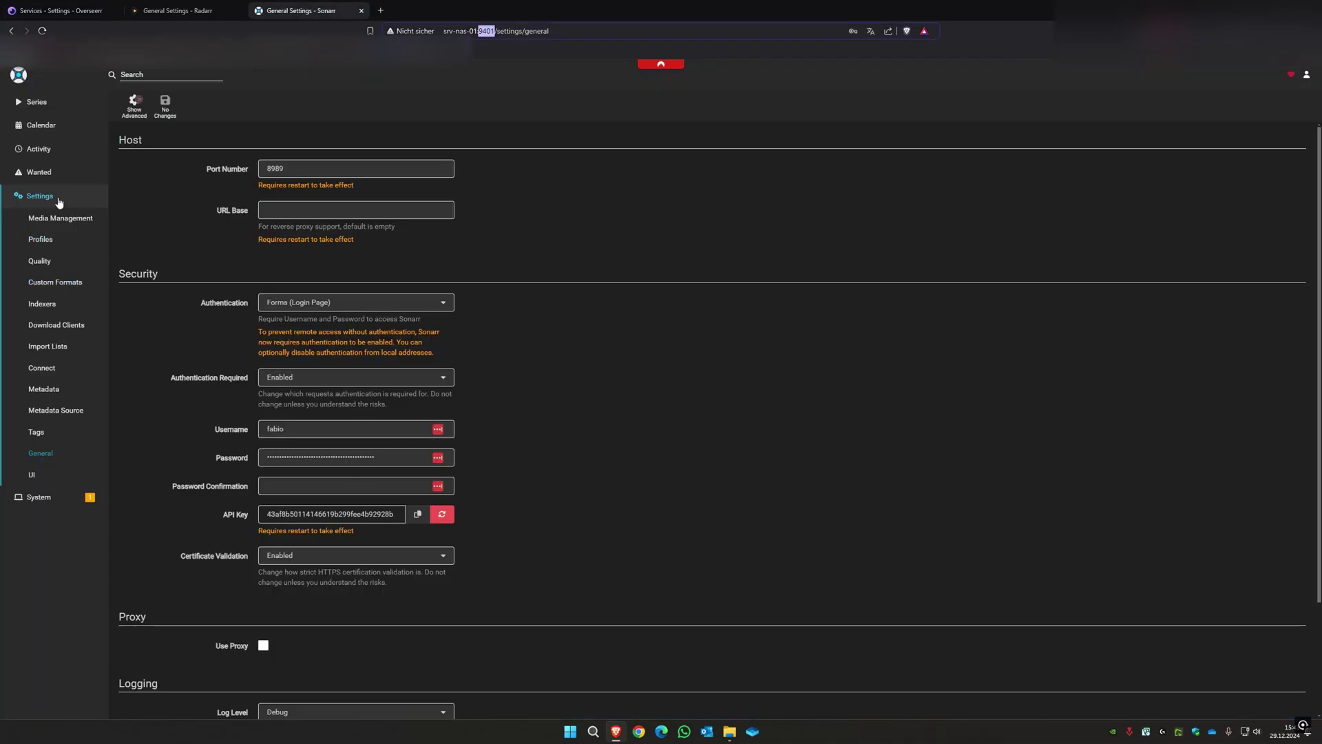
click(418, 514)
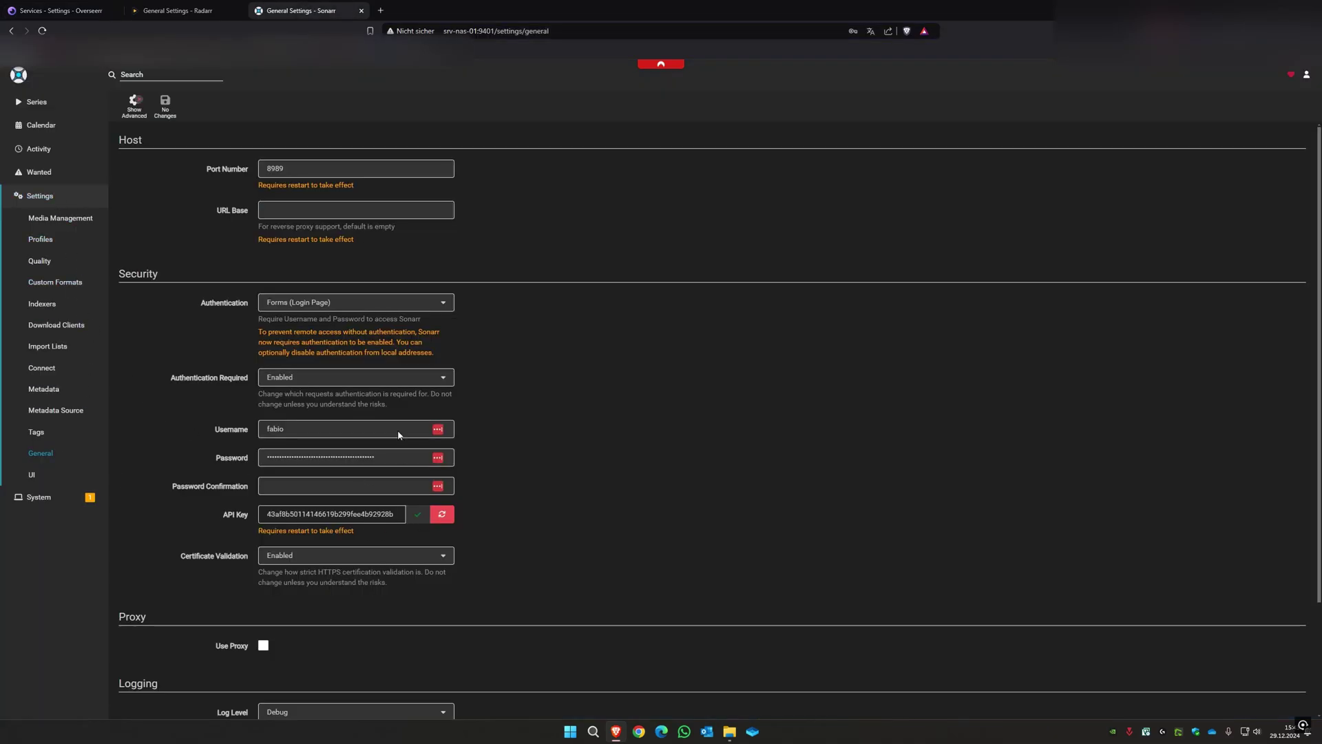
click(178, 10)
click(61, 10)
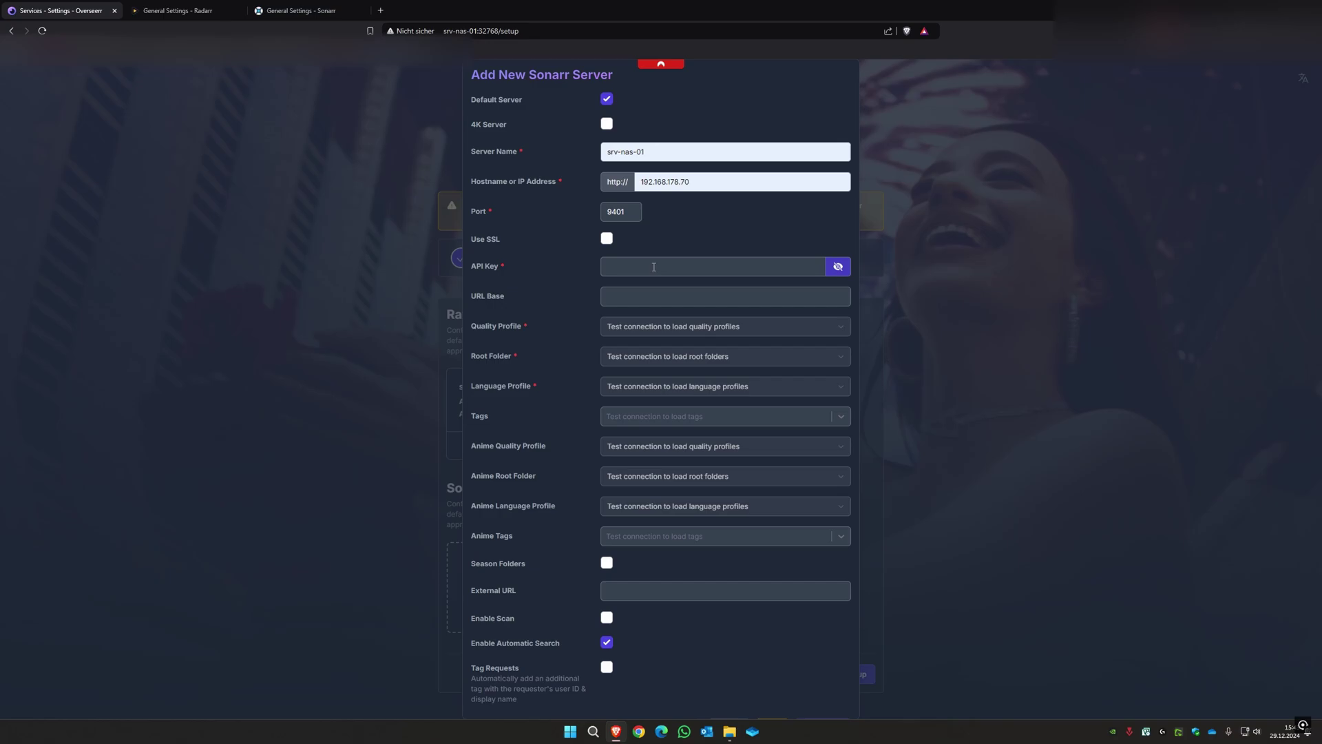
key(ctrl+v)
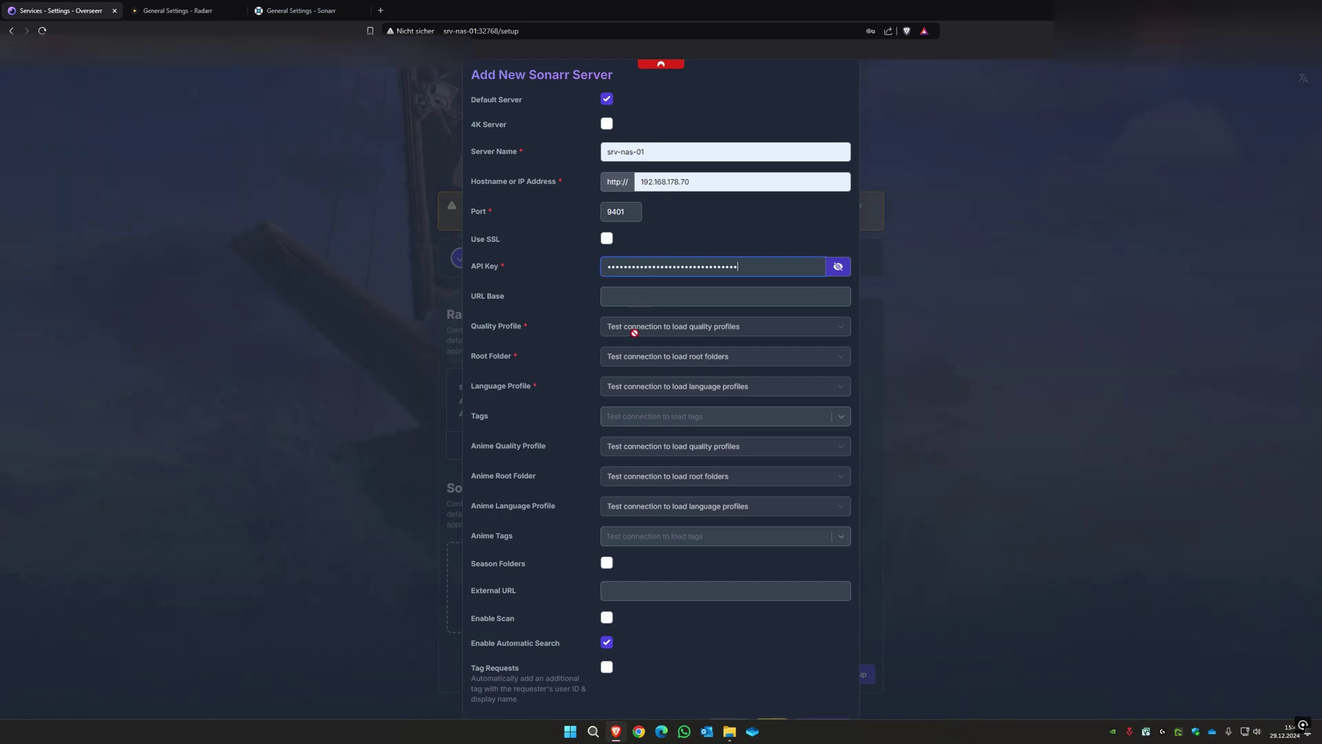
- Test Sonarr, then choose 2160p, /srv-nas-01/Public/Serien and the Deprecated language profile
scroll(794, 653, down, 1)
click(773, 699)
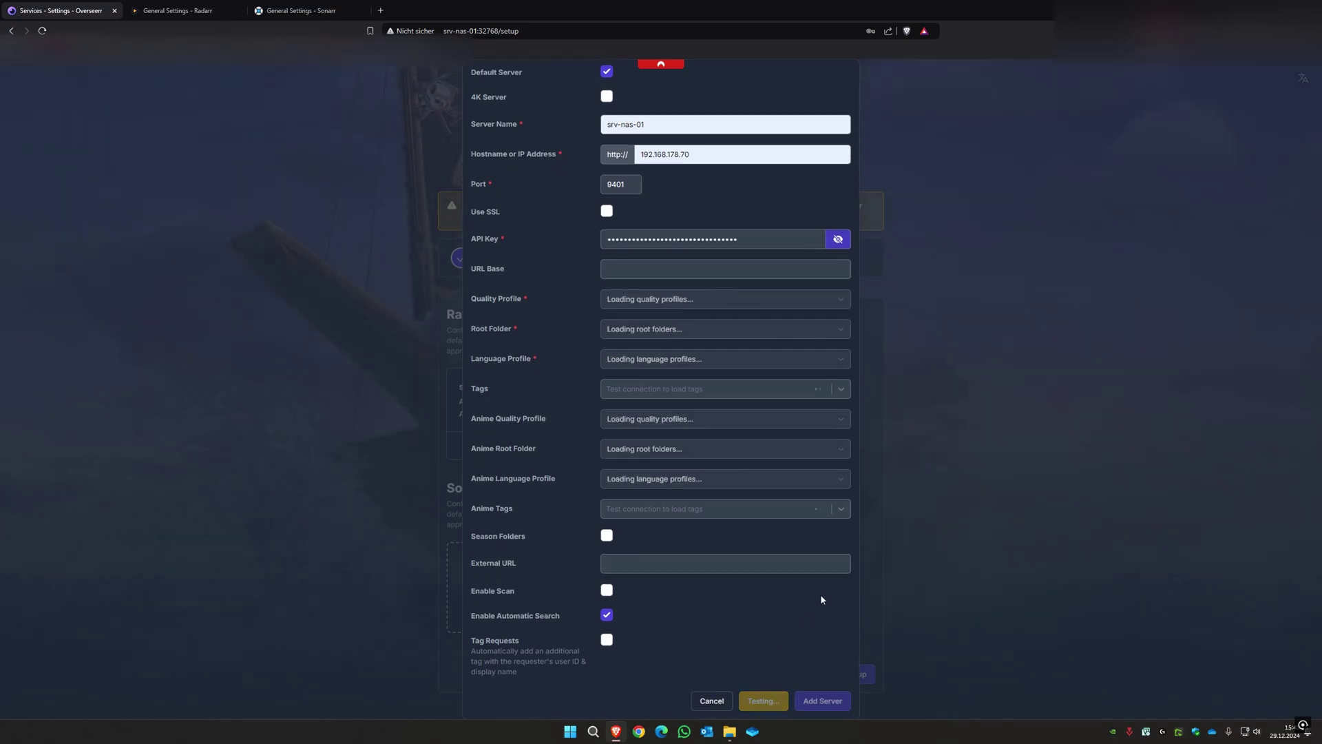
scroll(824, 590, up, 1)
click(623, 330)
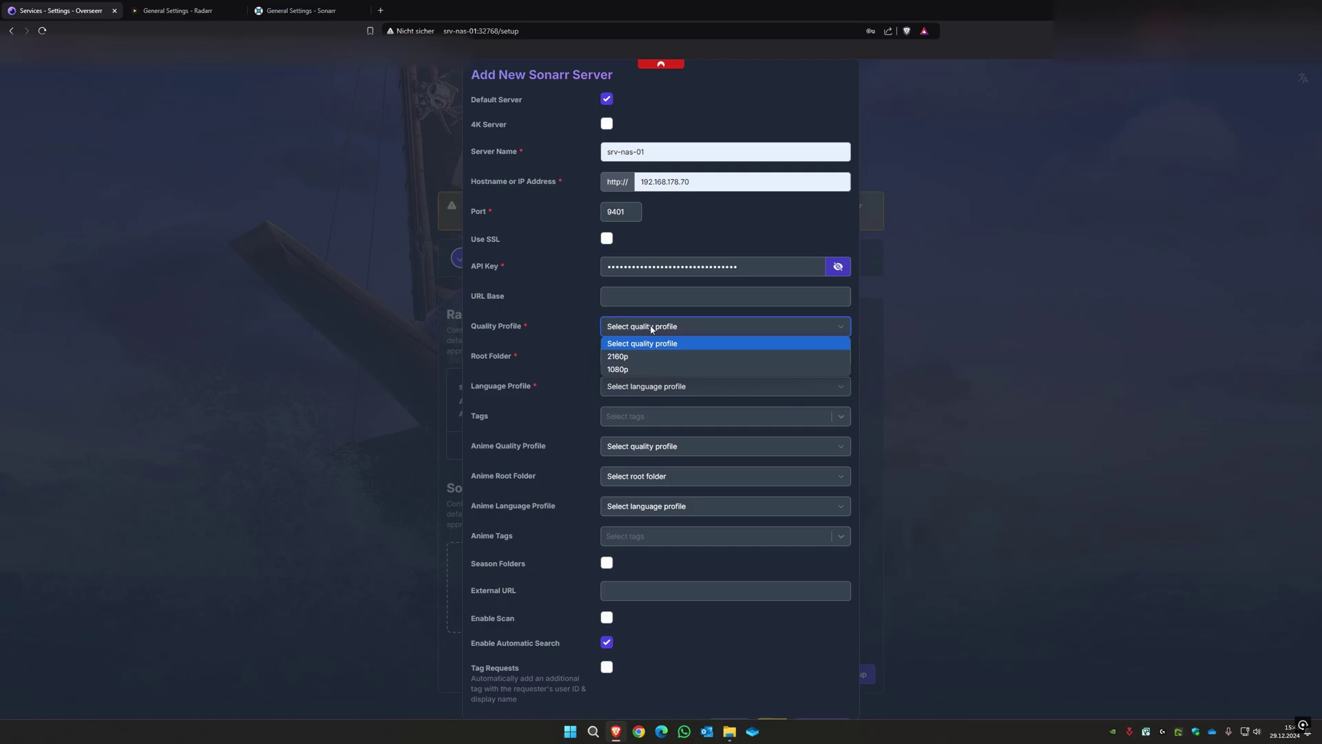
click(623, 361)
click(624, 360)
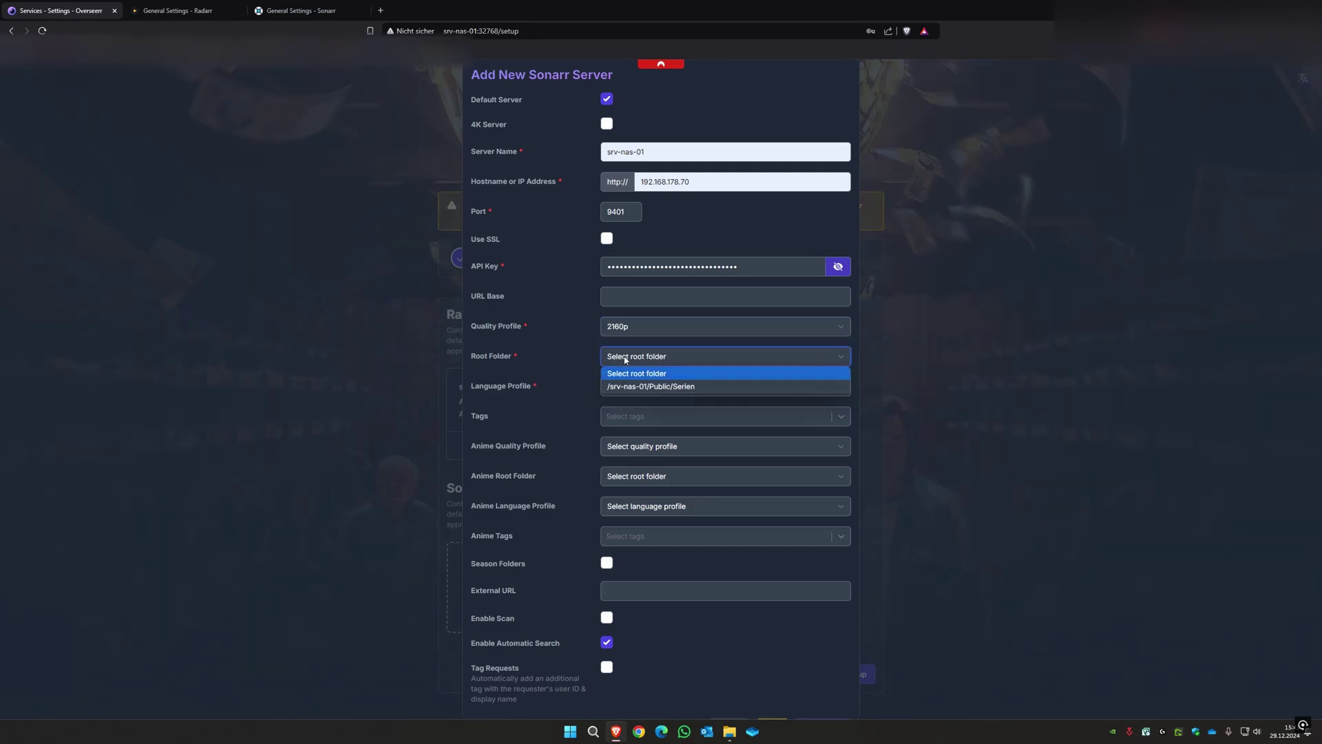
click(642, 387)
click(643, 389)
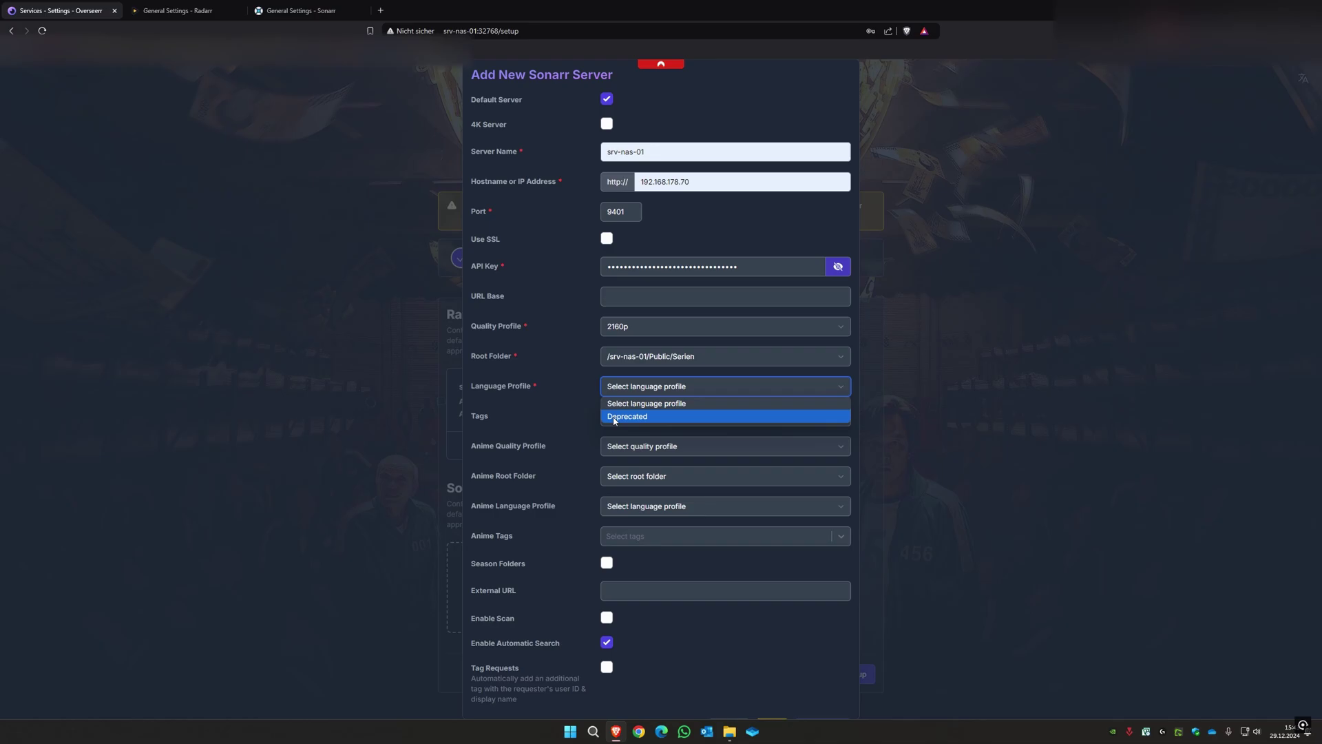
click(623, 417)
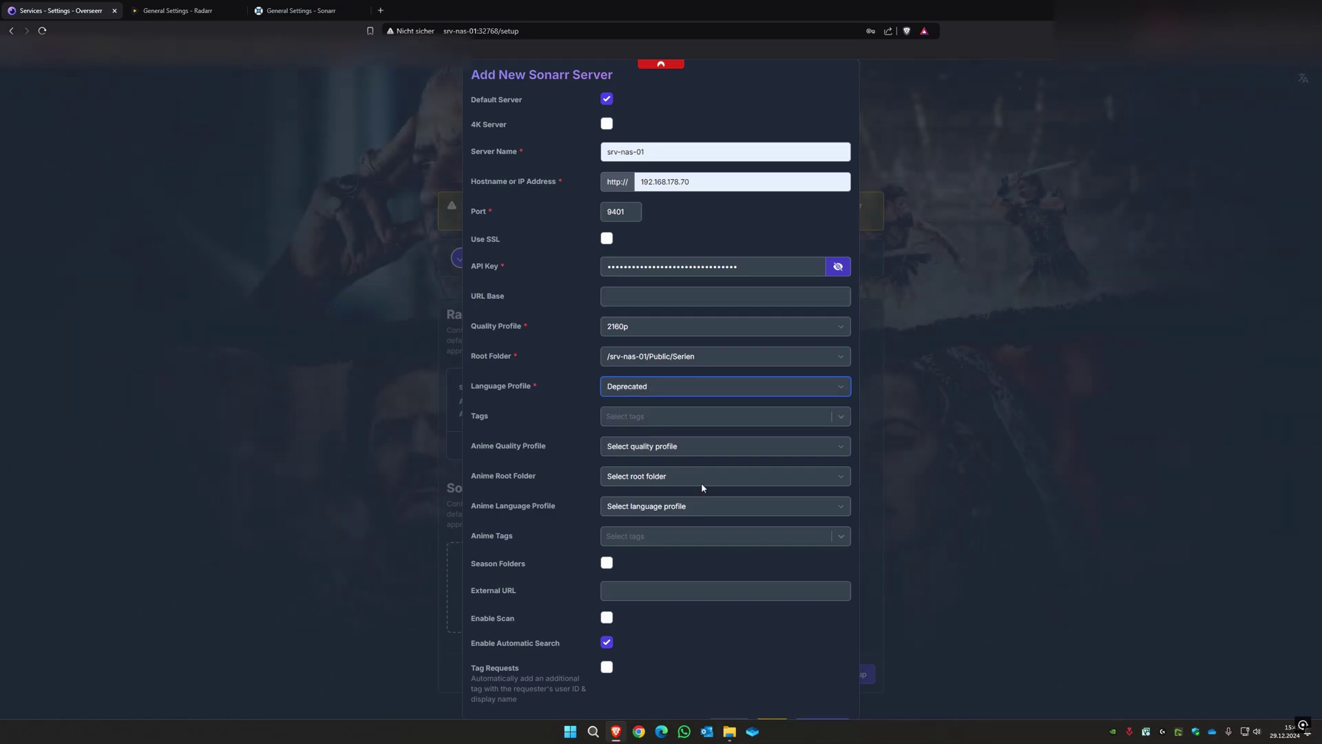
- Retest the Sonarr connection and add the server
scroll(717, 551, down, 2)
click(818, 708)
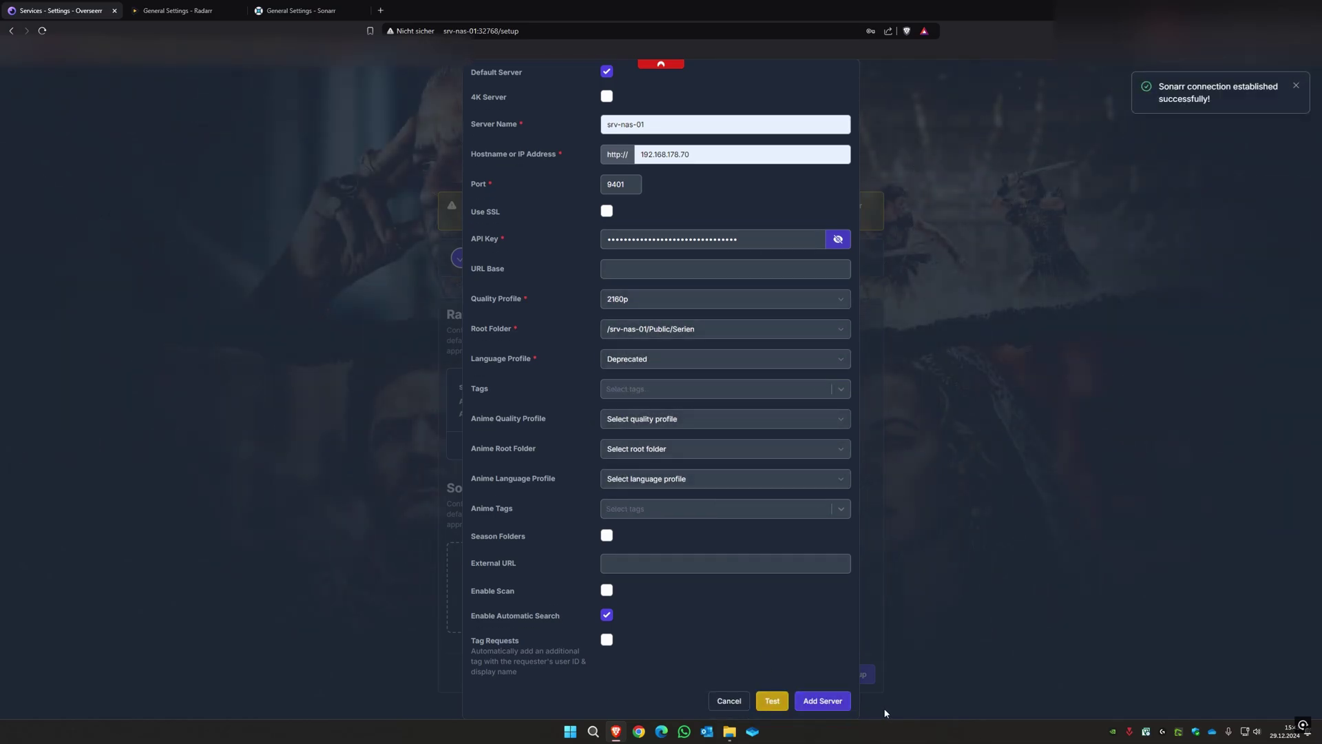
click(826, 702)
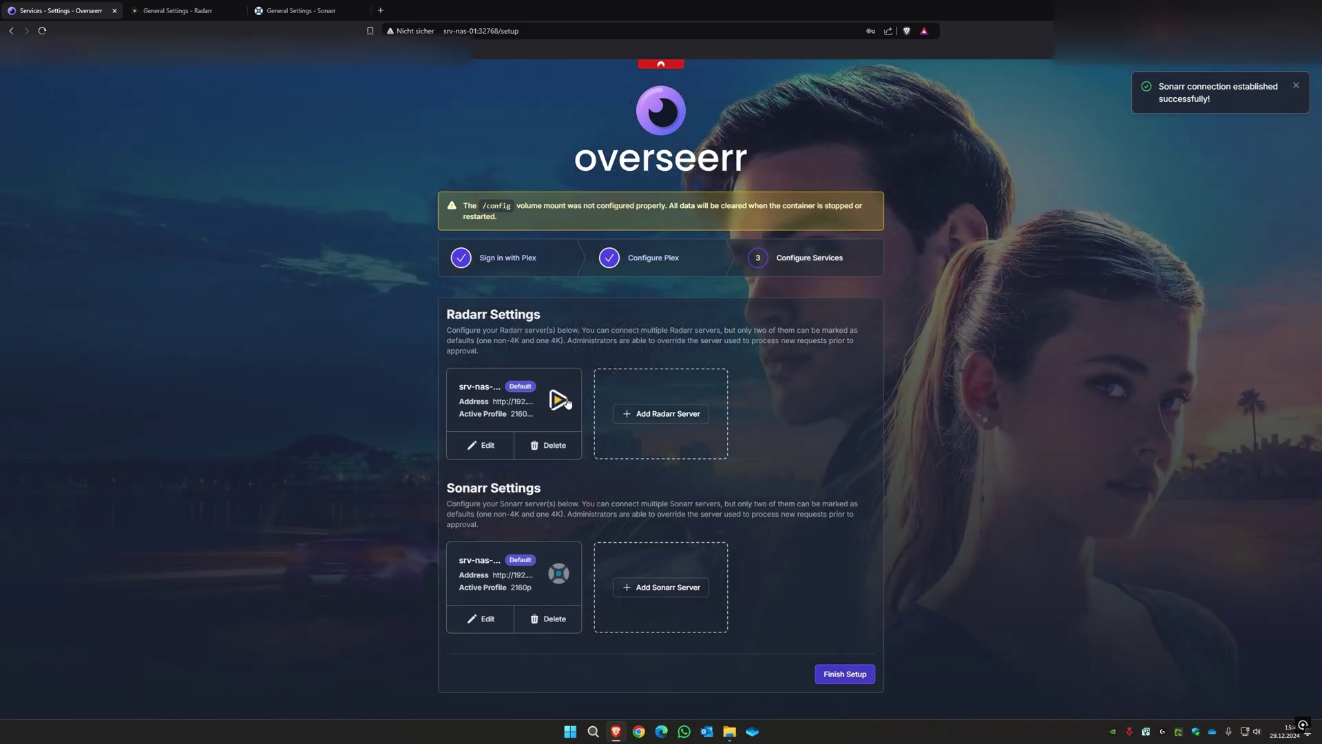
- Finish setup and request Squid Game Season 1 with the 1080p quality profile
click(848, 673)
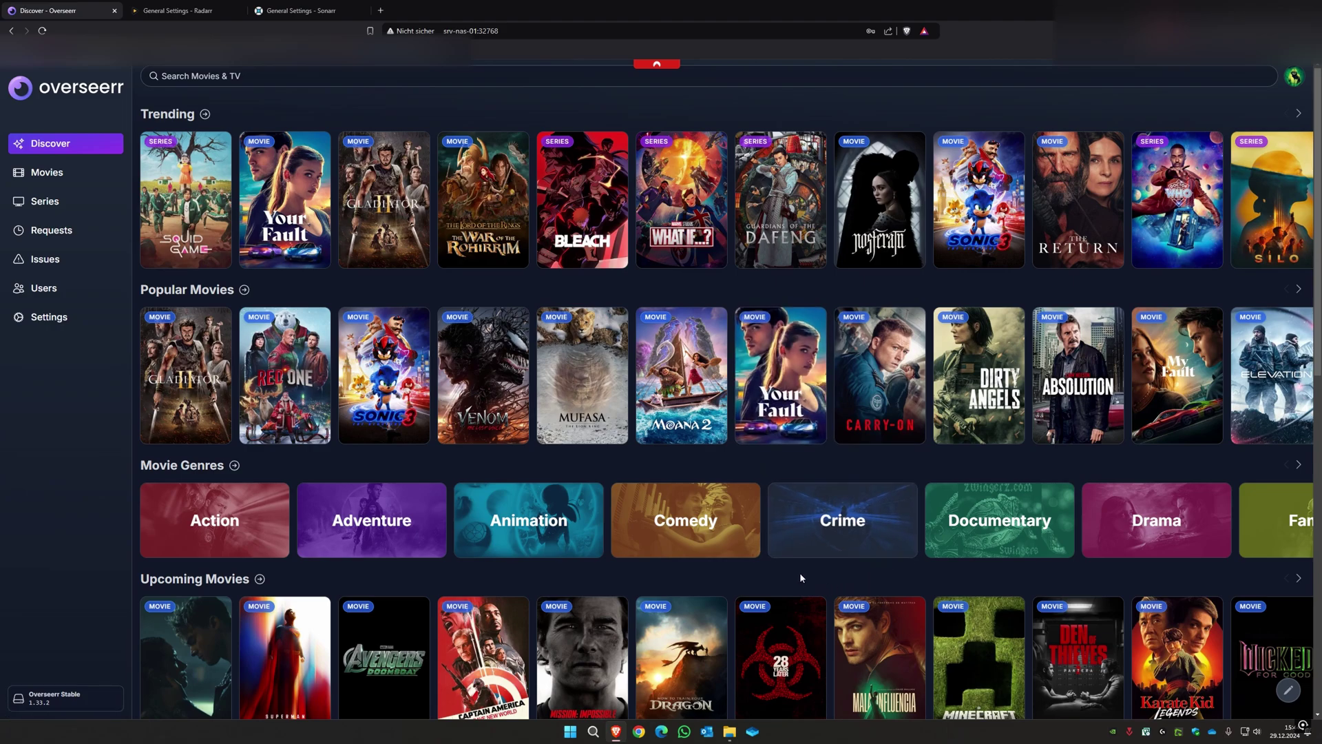
mouse_move(198, 147)
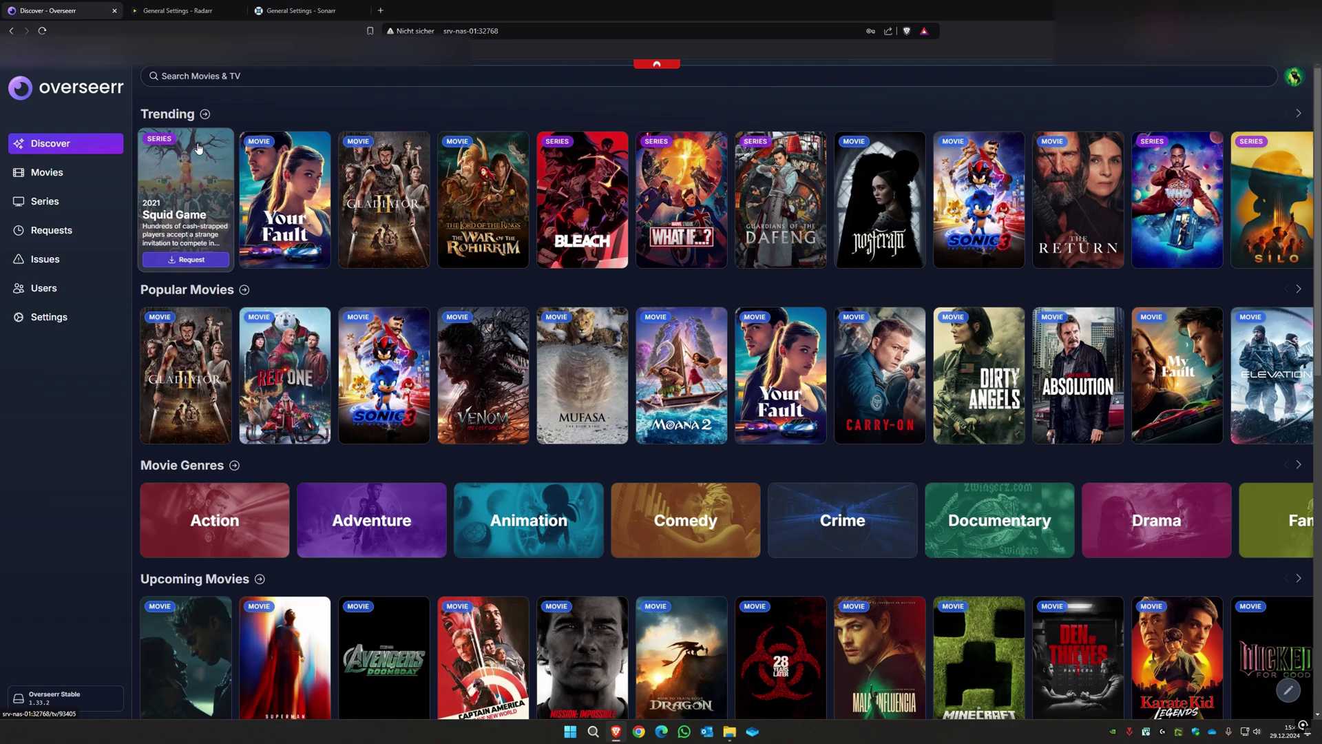
click(198, 259)
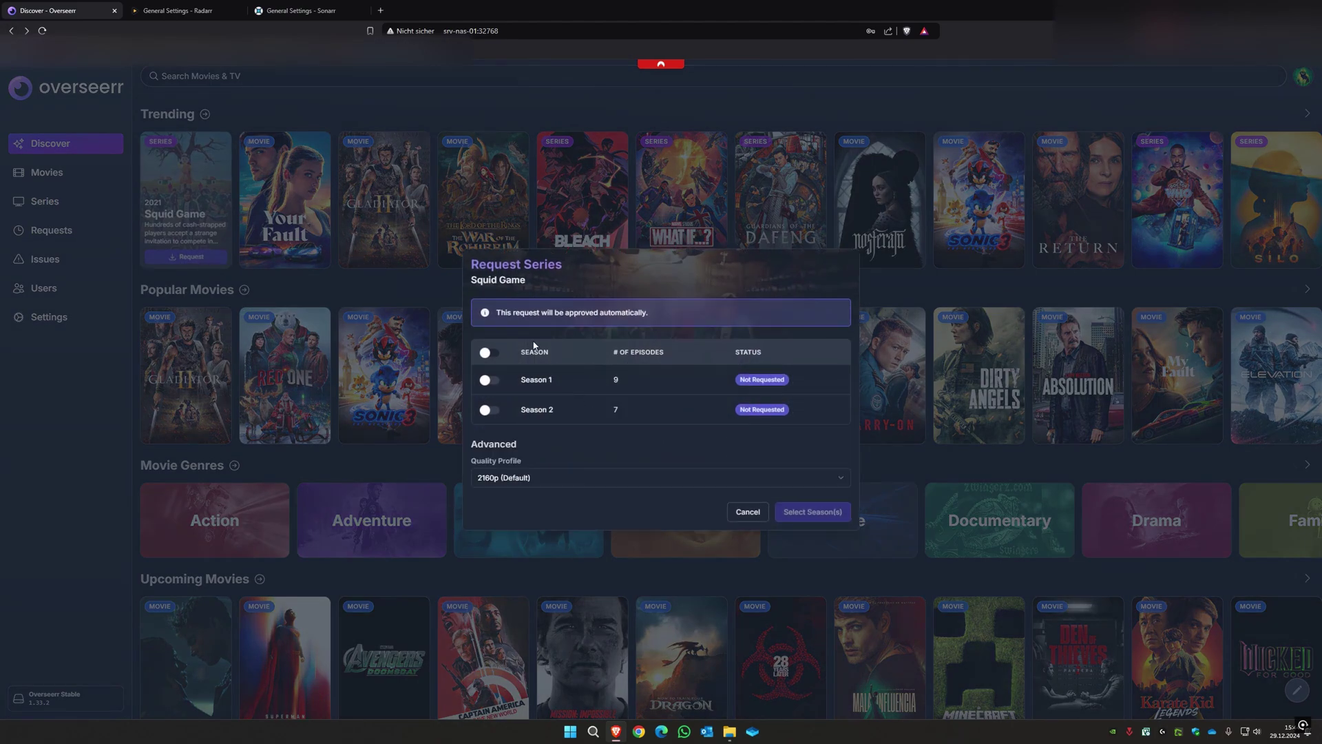
click(489, 380)
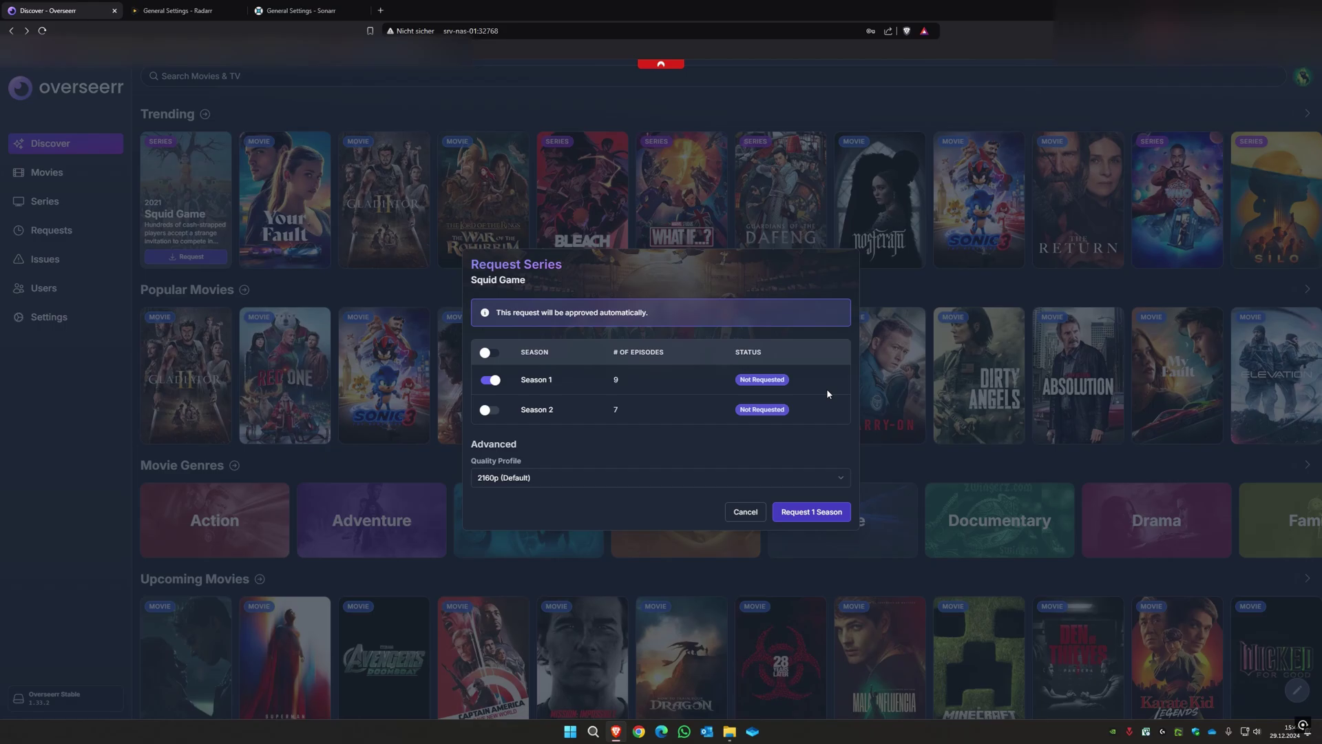
click(530, 479)
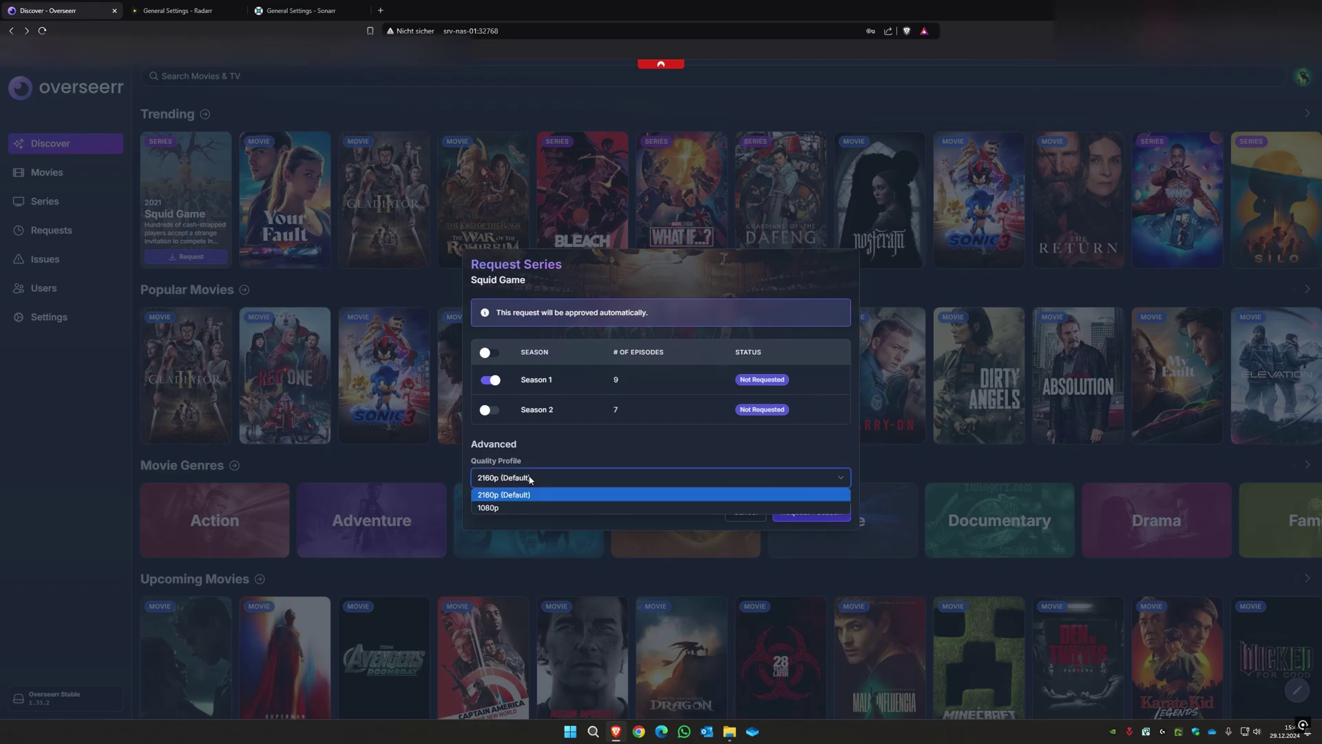
click(508, 507)
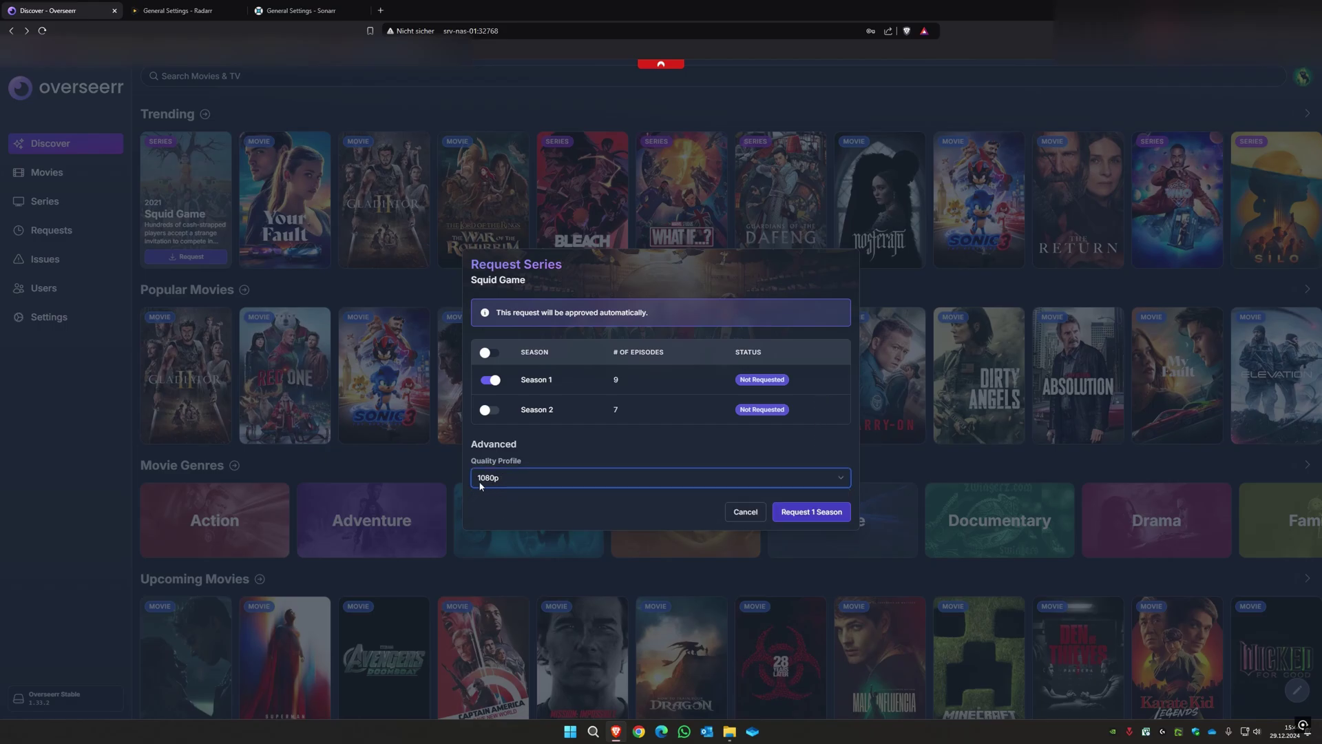
click(843, 518)
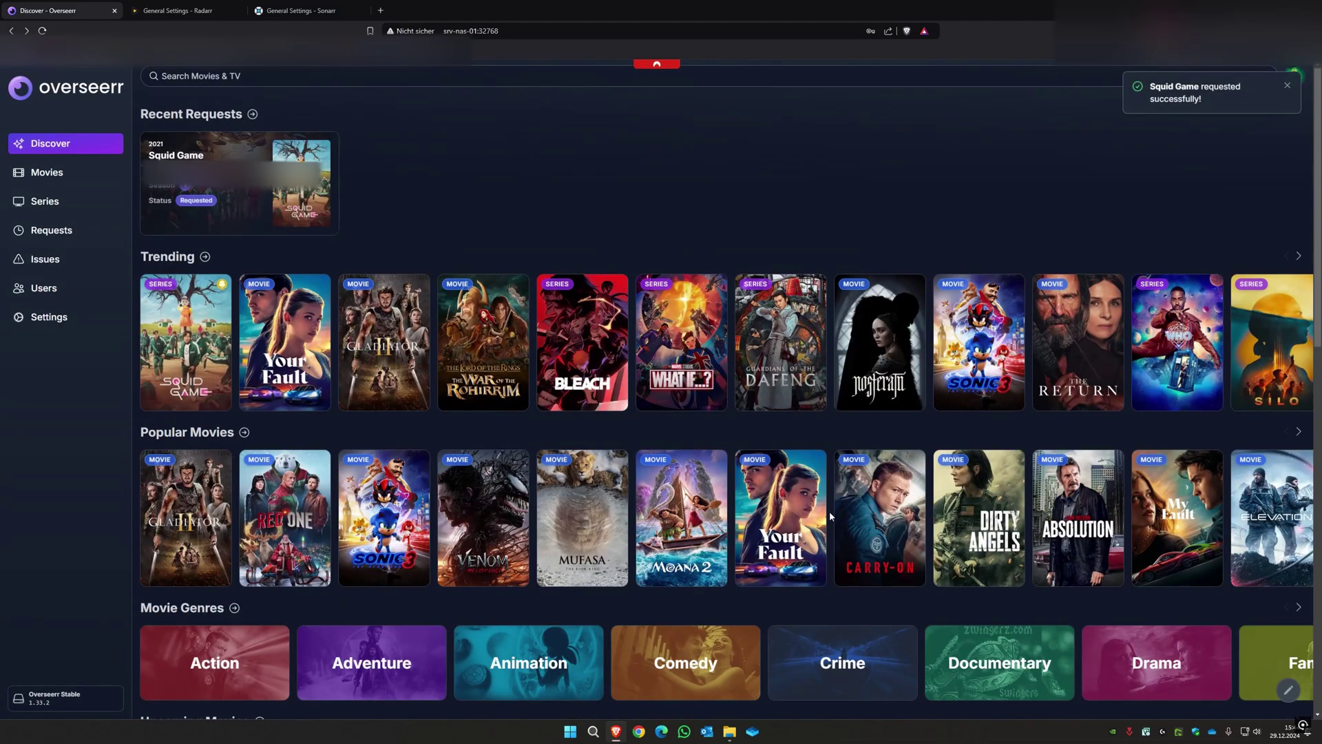
- Check Sonarr's queue showing Squid Game episodes 1x01–1x09 downloading in WEBDL-1080p
drag(1150, 86, 1204, 105)
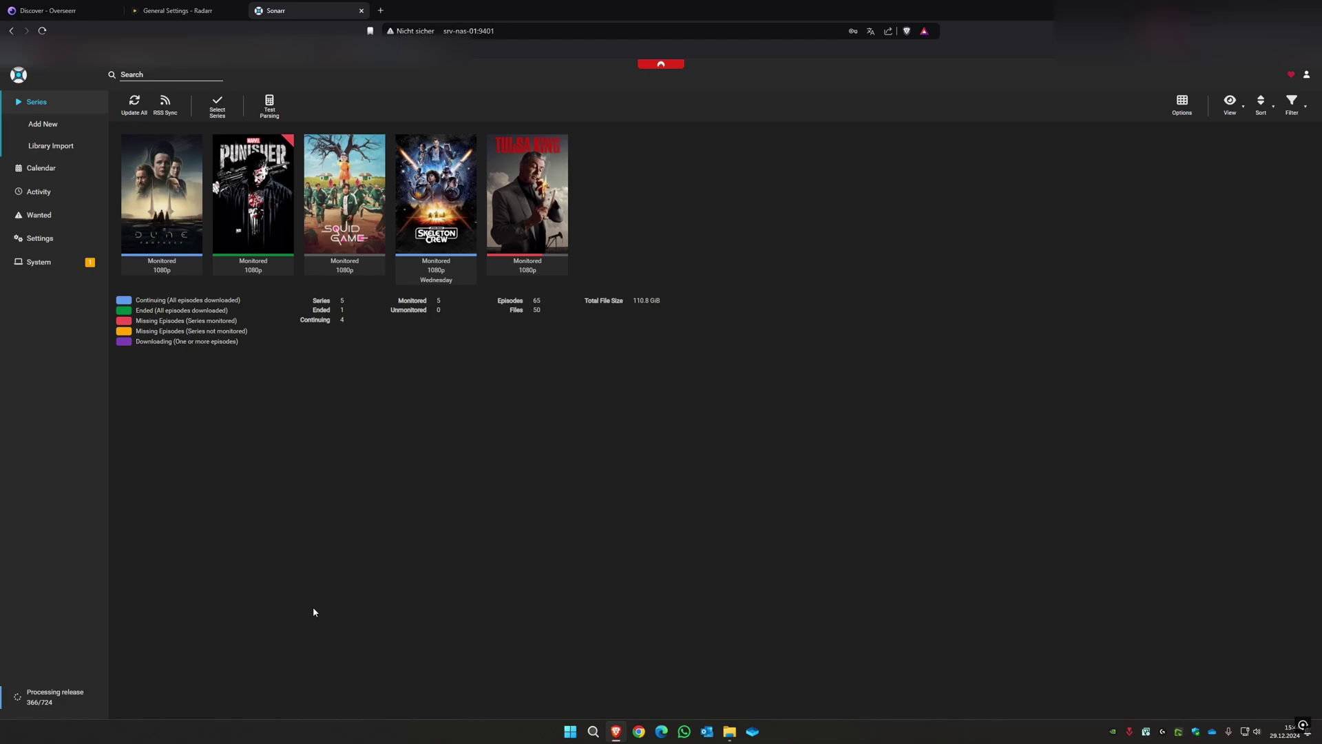
click(51, 192)
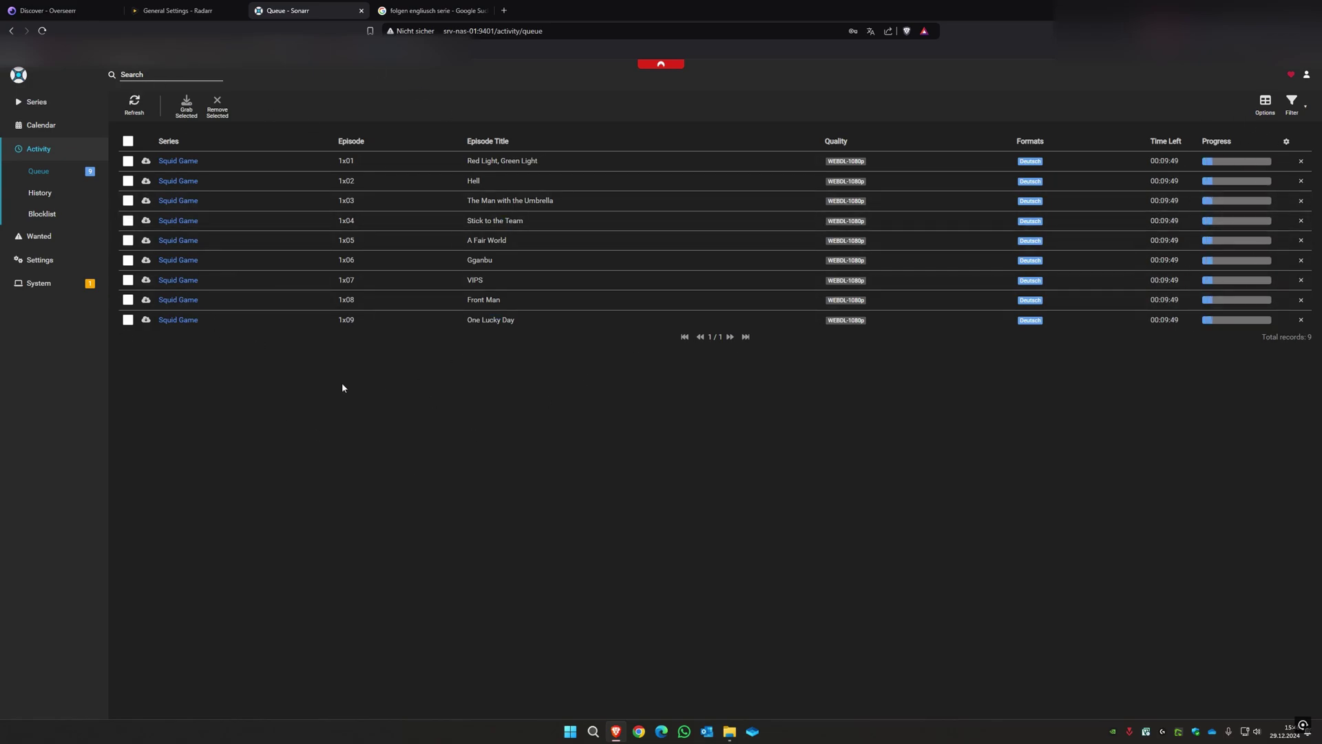
- Go to Overseerr's Users list and open the Create Local User form
key(ctrl+1)
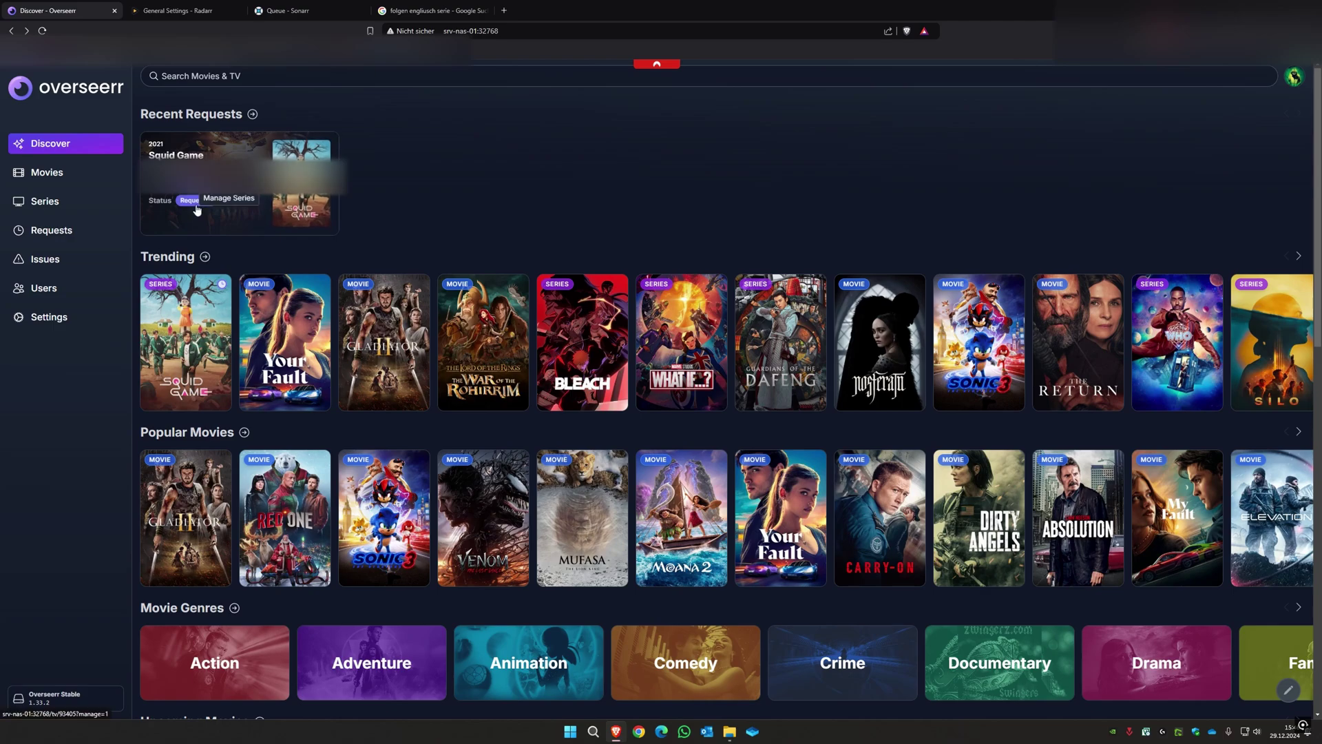
click(68, 288)
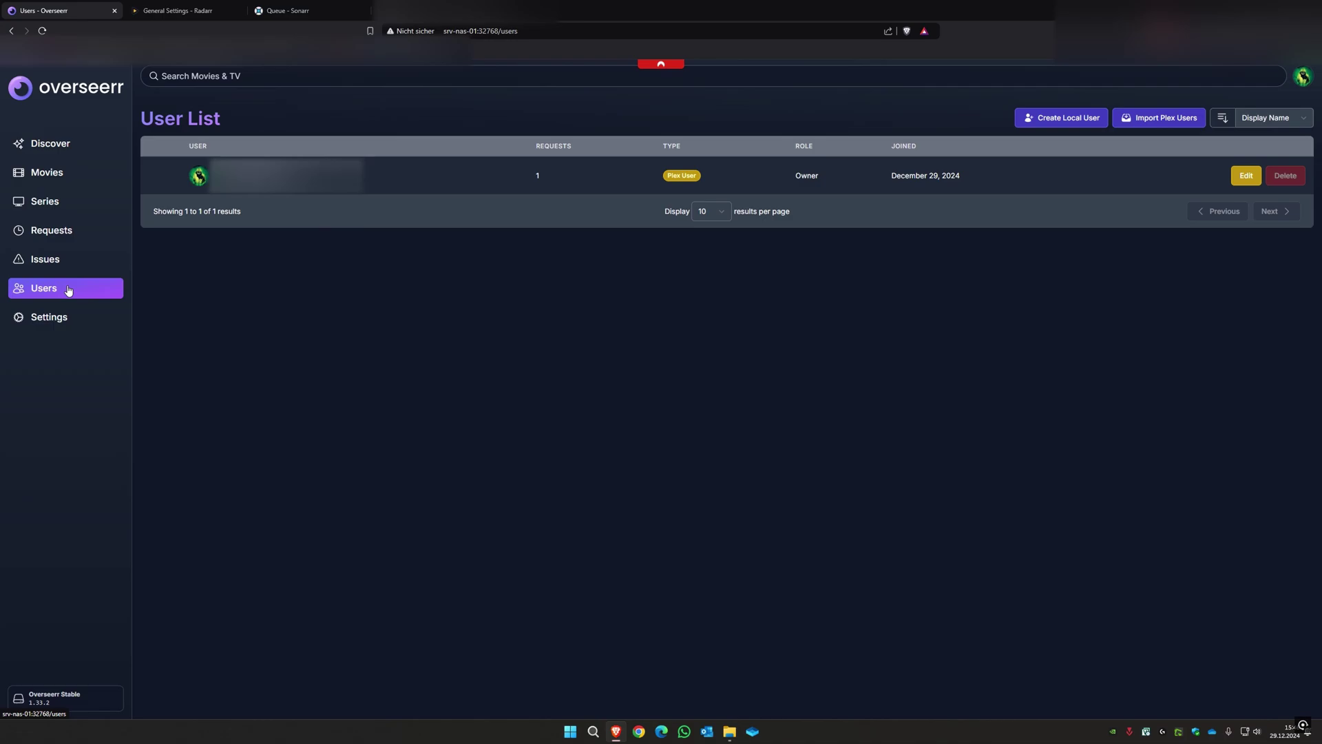
click(1061, 117)
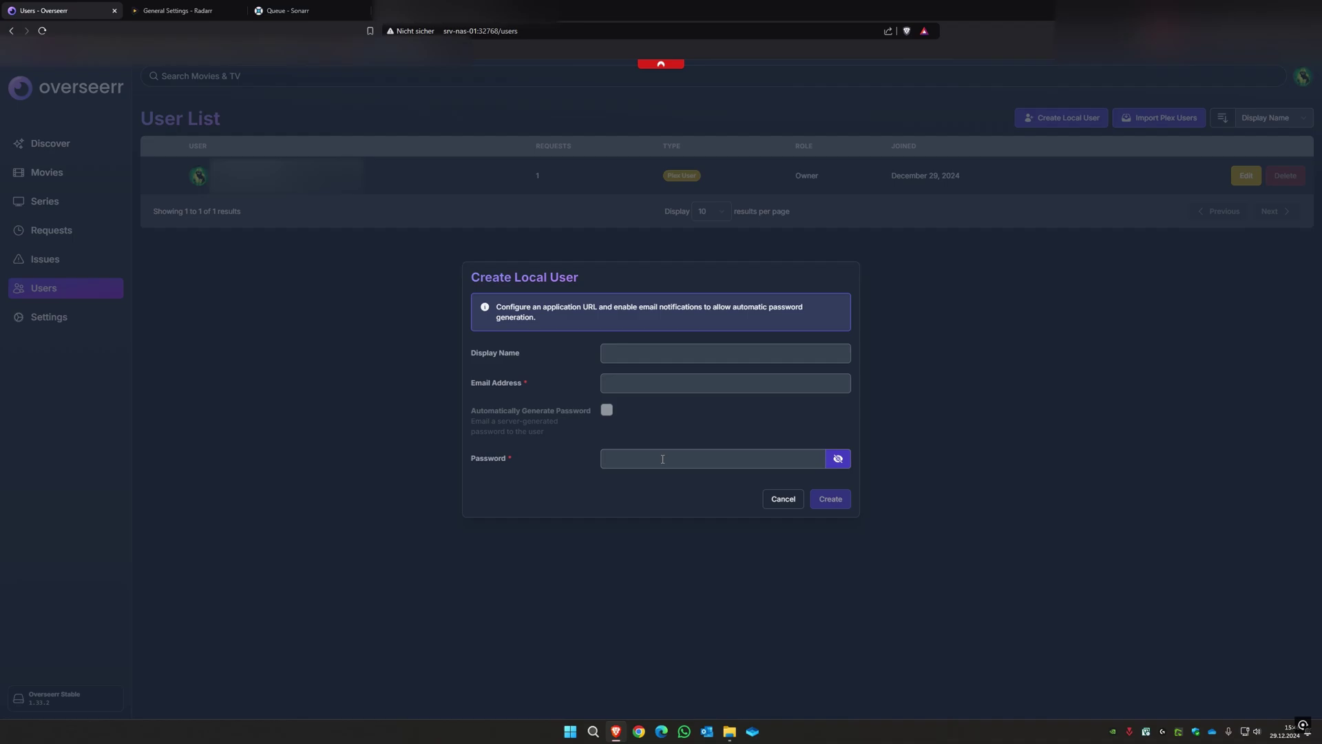
- Close the local user form by returning to the Discover page via the Overseerr logo
click(20, 89)
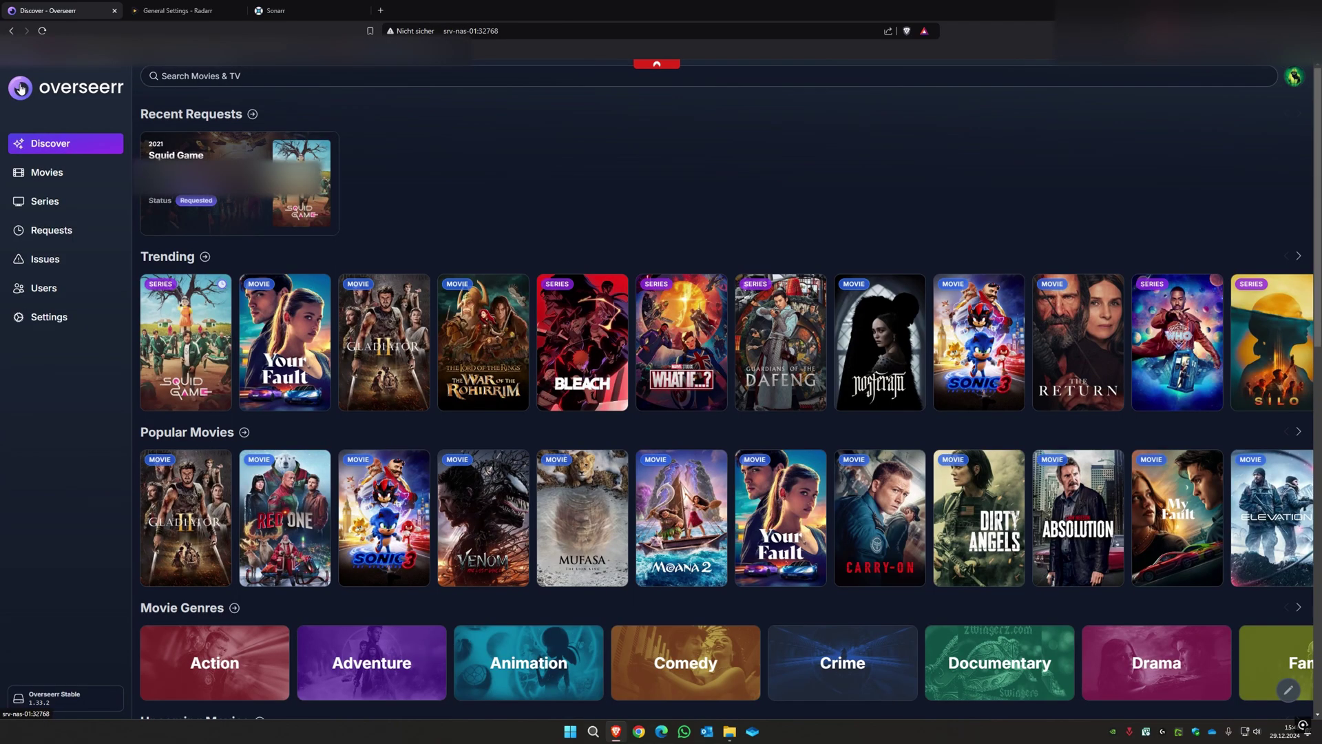